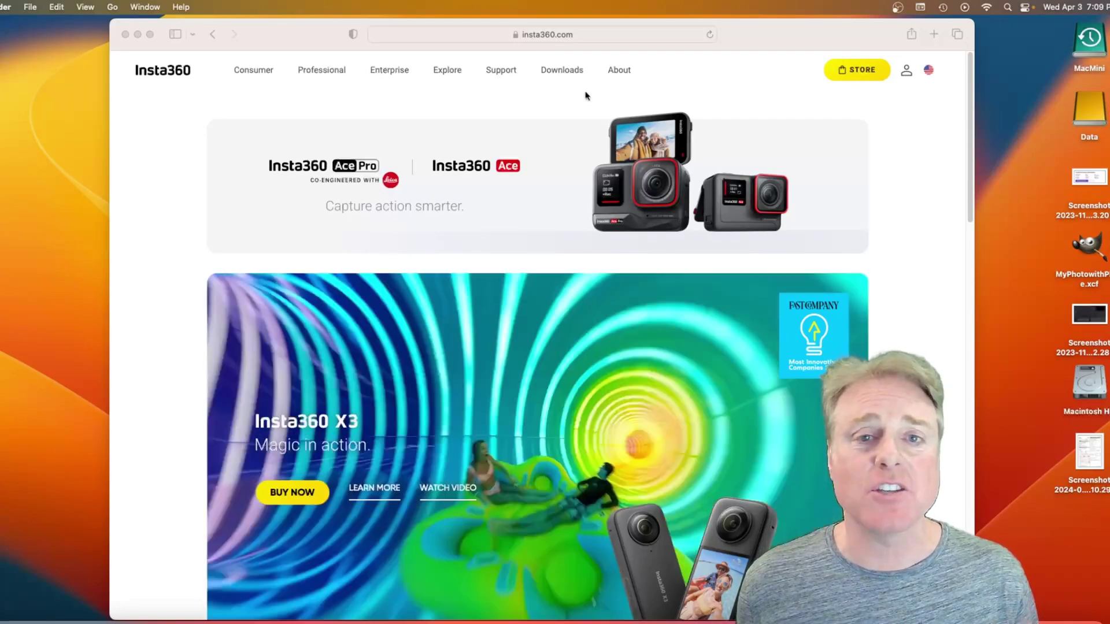
# Step: In Safari, go to Insta360 Downloads and scroll to the Insta360 STUDIO macOS v5.0.0 download
pyautogui.click(561, 74)
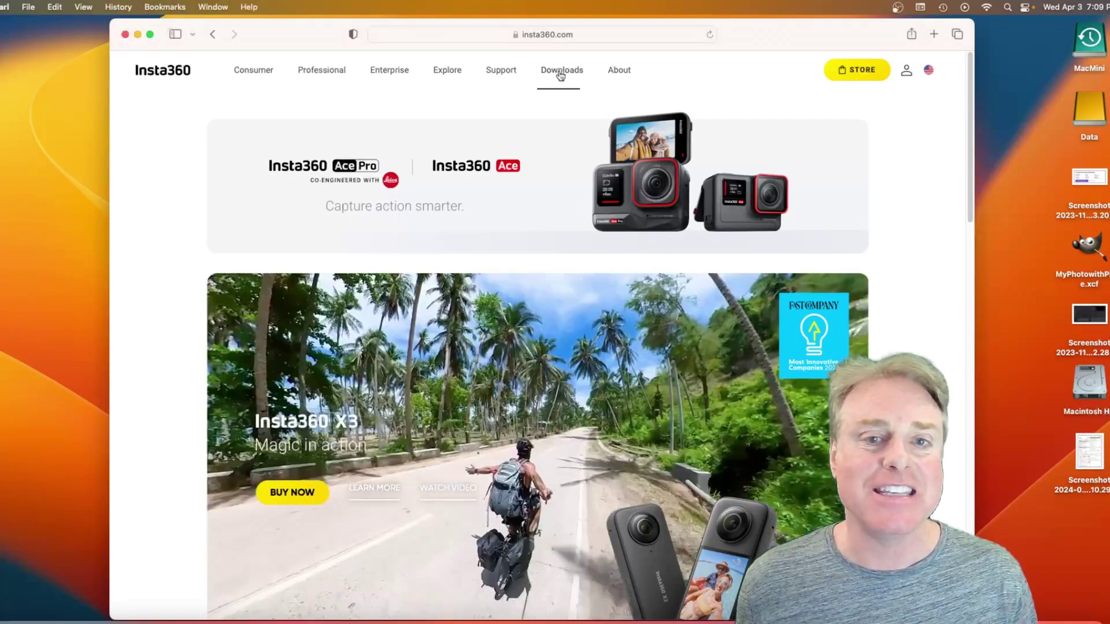
pyautogui.click(561, 75)
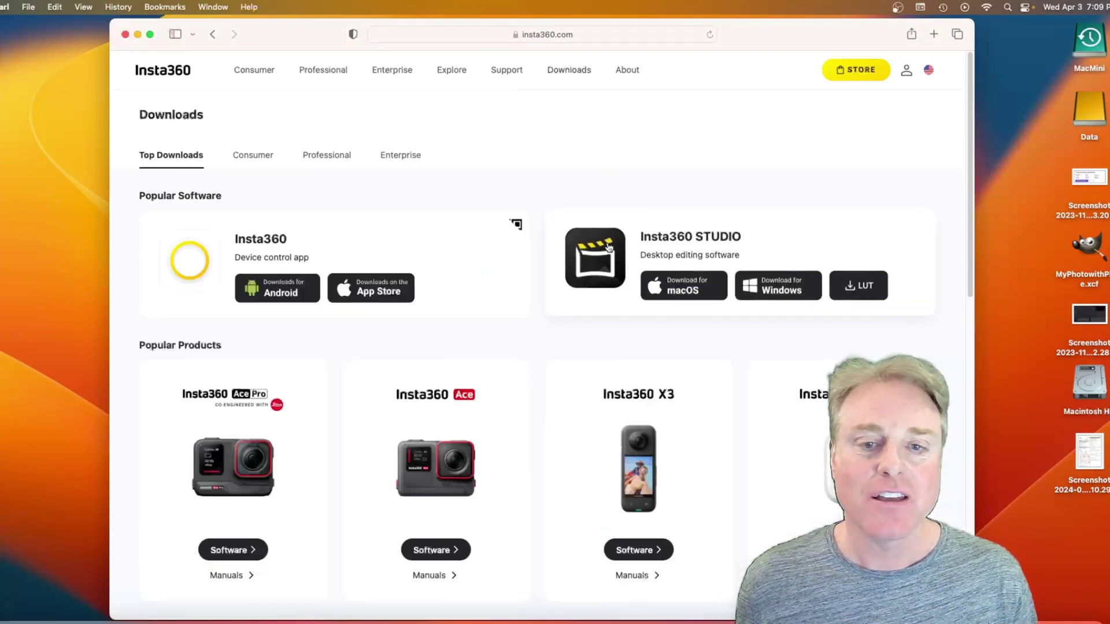
pyautogui.click(609, 247)
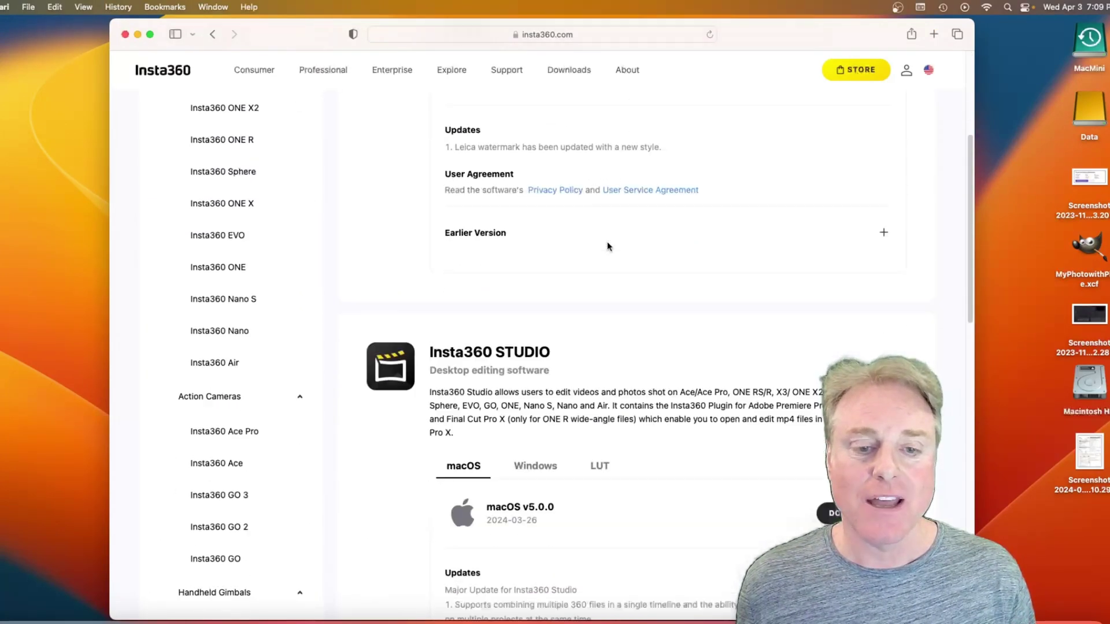
pyautogui.scroll(-3, 602, 250)
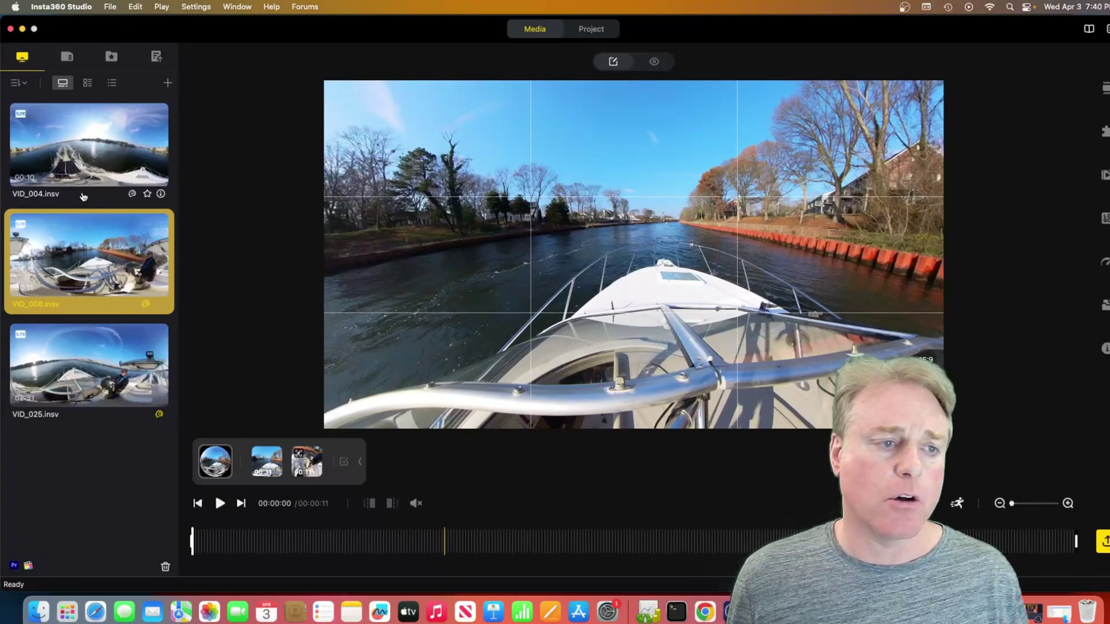
# Step: Process the VID_004 clip, then select VID_008 in the Media library
pyautogui.click(84, 165)
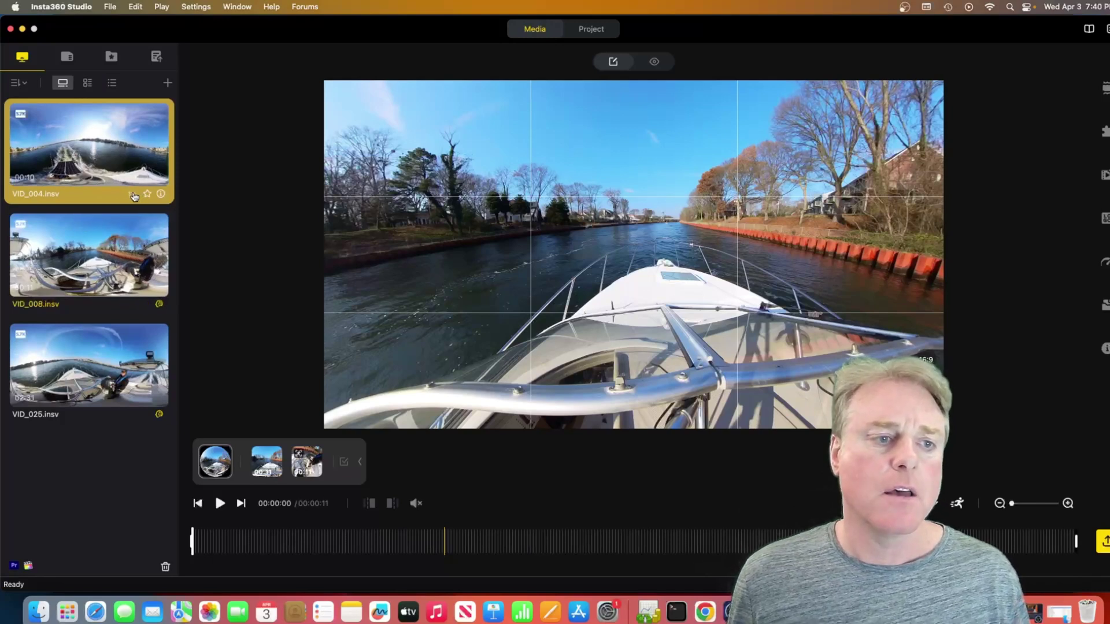
pyautogui.click(133, 194)
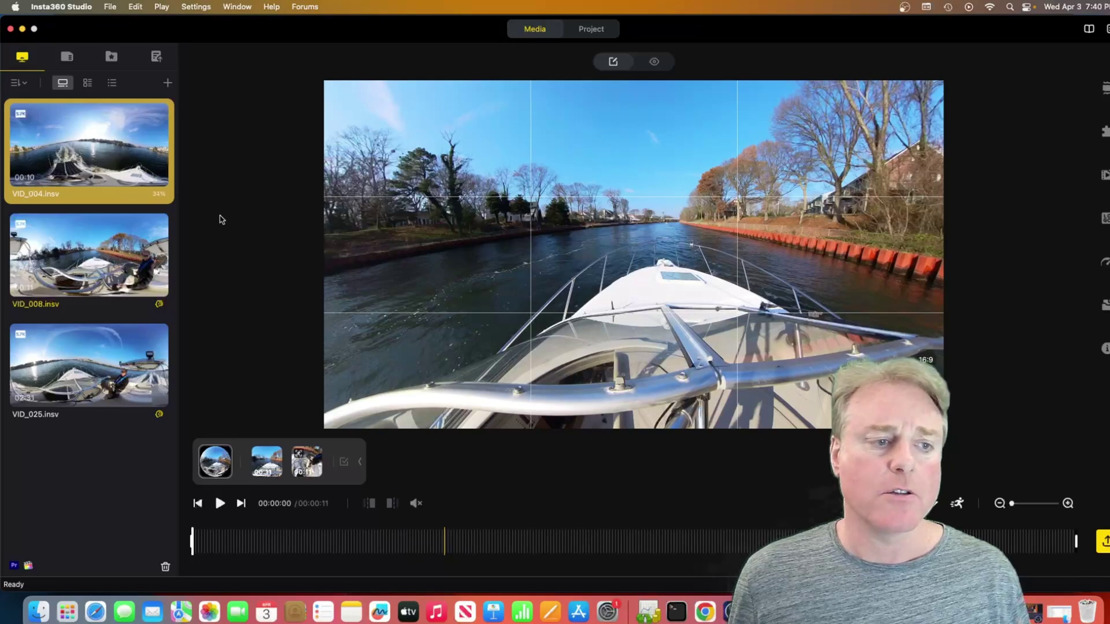
pyautogui.click(106, 256)
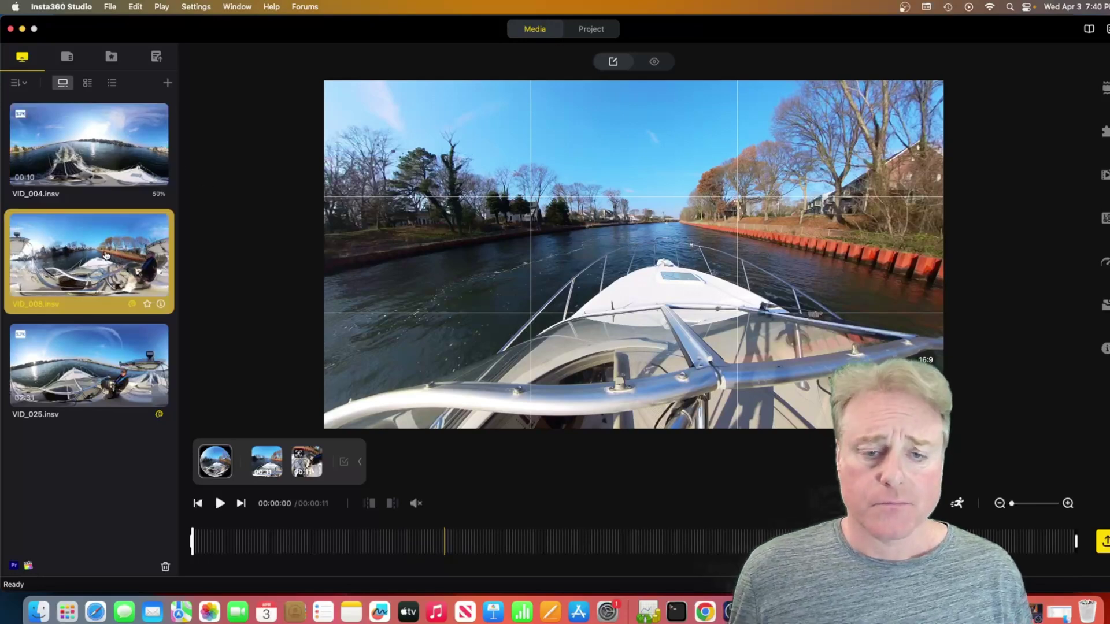
# Step: Inspect VID_008's Stabilization, Stitching, Media Processing, Logo and Stats panels
pyautogui.click(1102, 90)
pyautogui.click(925, 133)
pyautogui.click(929, 175)
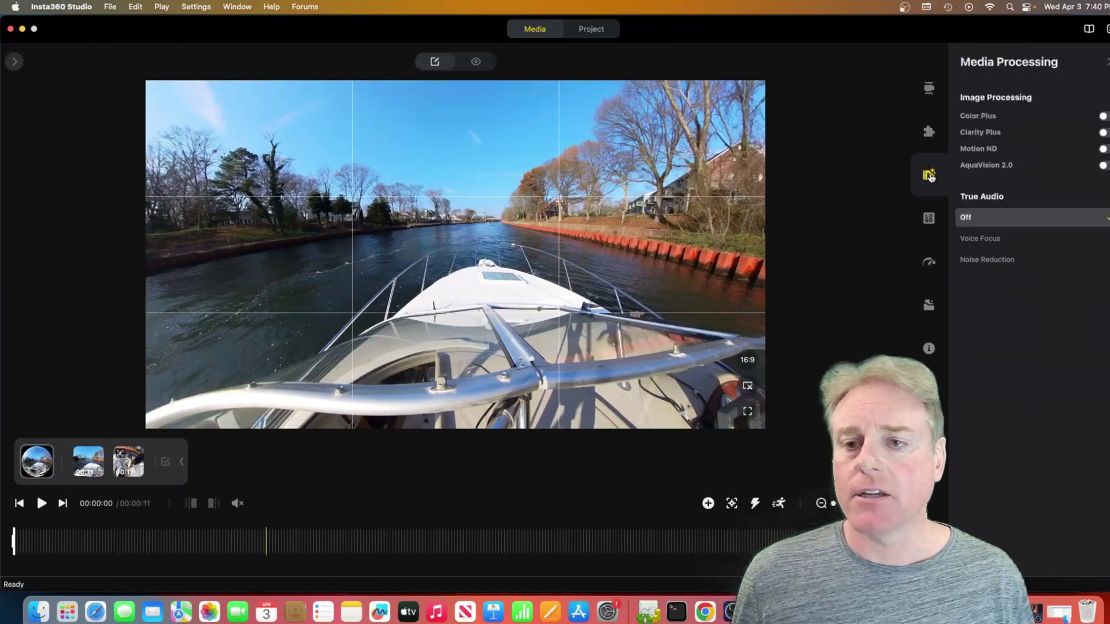
pyautogui.click(931, 219)
pyautogui.click(932, 262)
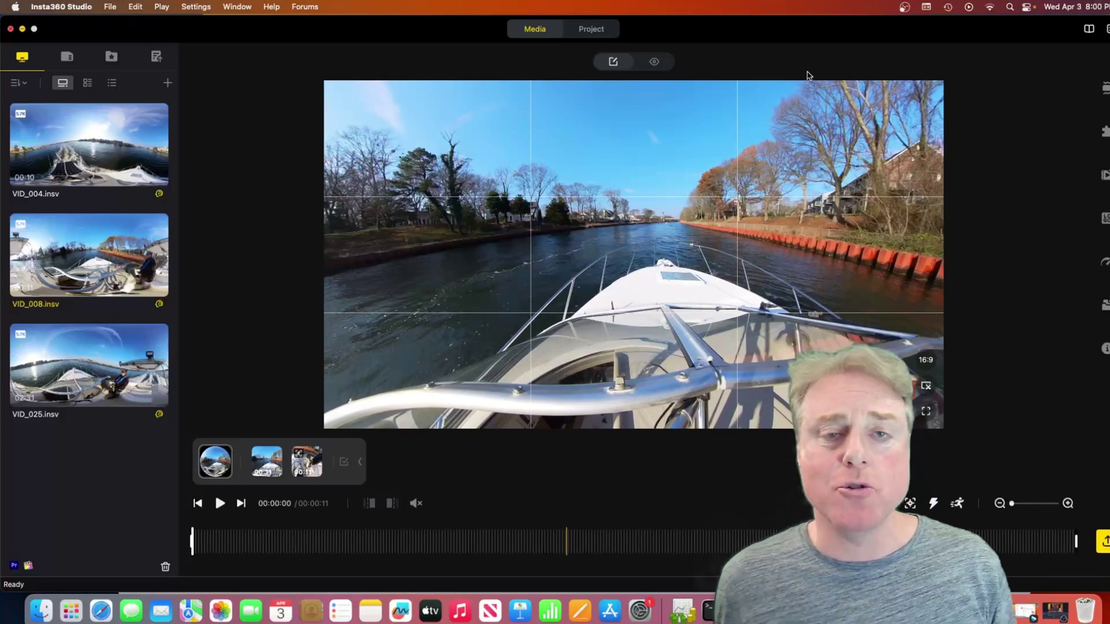
# Step: Switch to the Project editor, show Project Media, and list the Camera Movement transitions
pyautogui.click(598, 33)
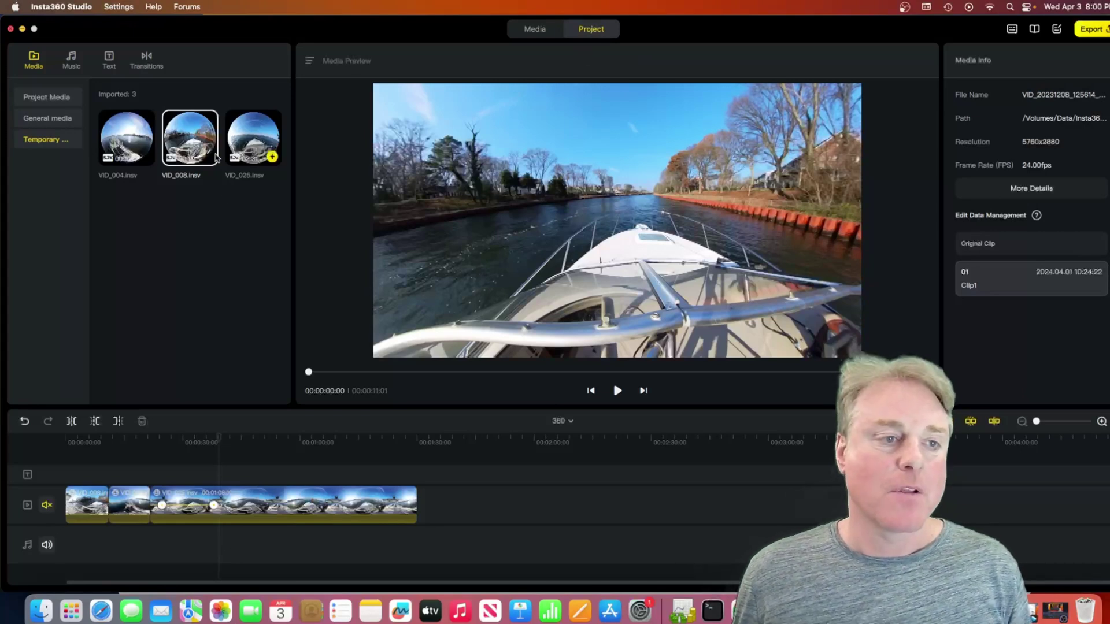
pyautogui.click(48, 97)
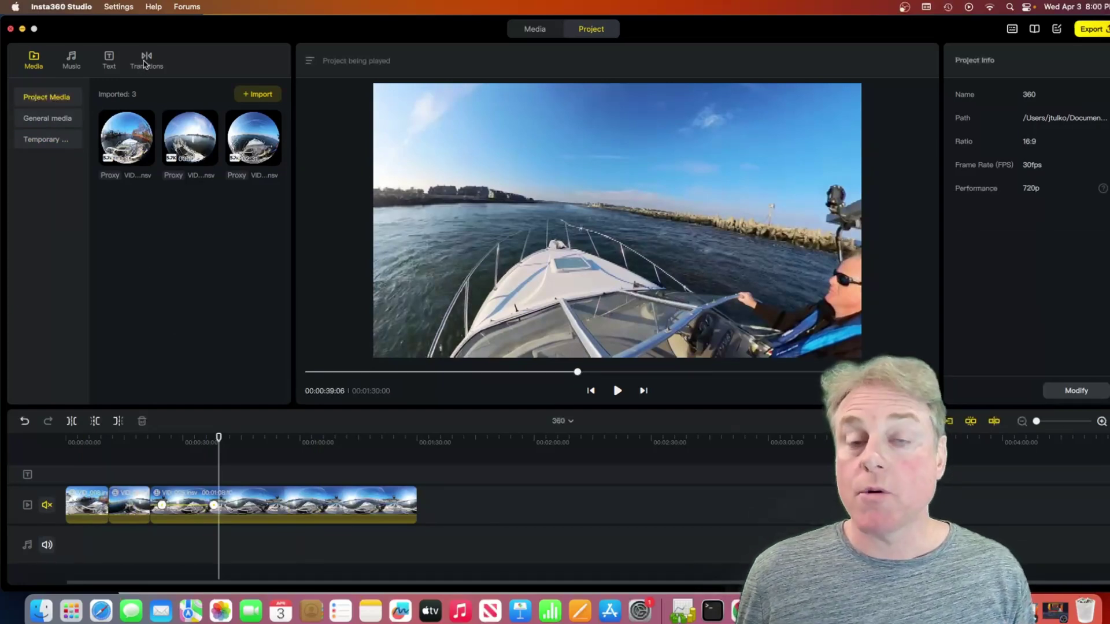
pyautogui.click(147, 61)
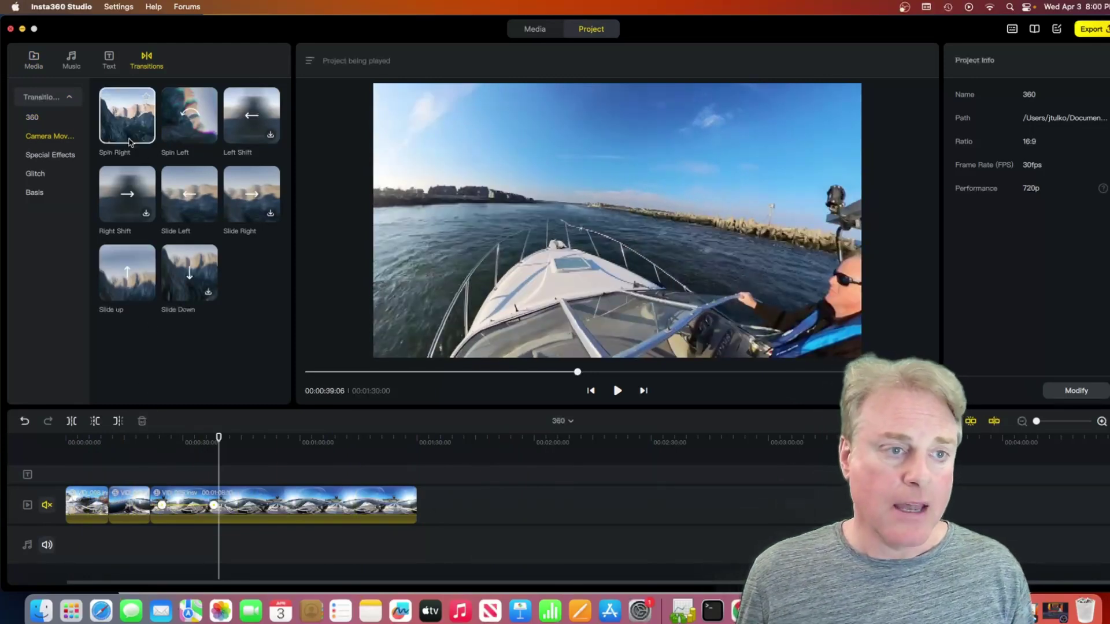
# Step: Place a Spin Right transition between clips 1 and 2 and play it back
pyautogui.moveTo(118, 119)
pyautogui.mouseDown()
pyautogui.moveTo(126, 343)
pyautogui.moveTo(113, 507)
pyautogui.mouseUp()
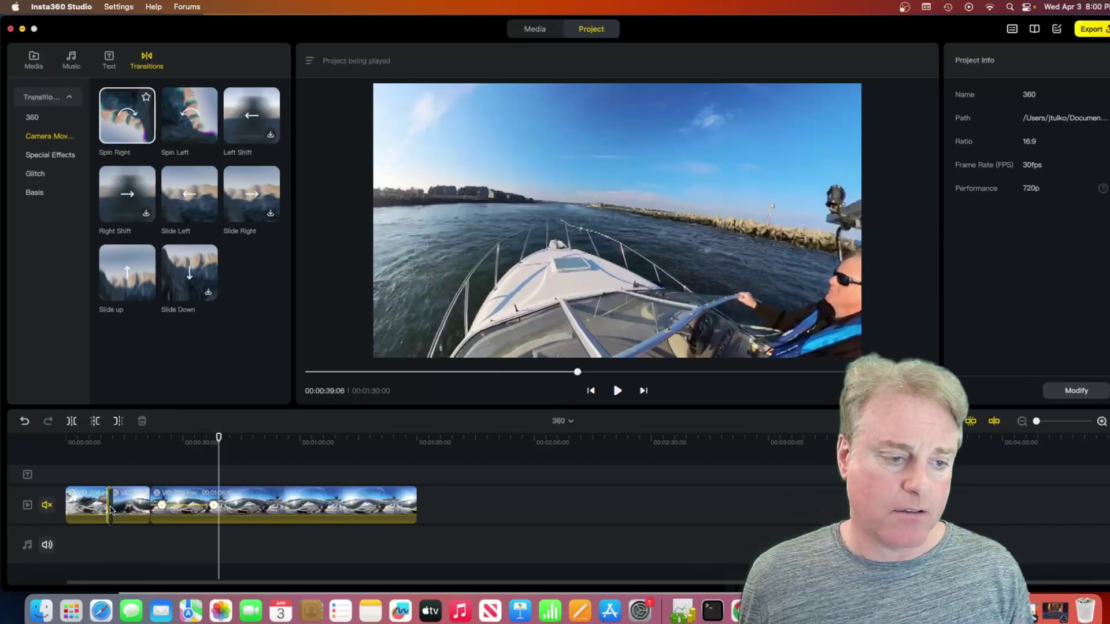
pyautogui.click(110, 508)
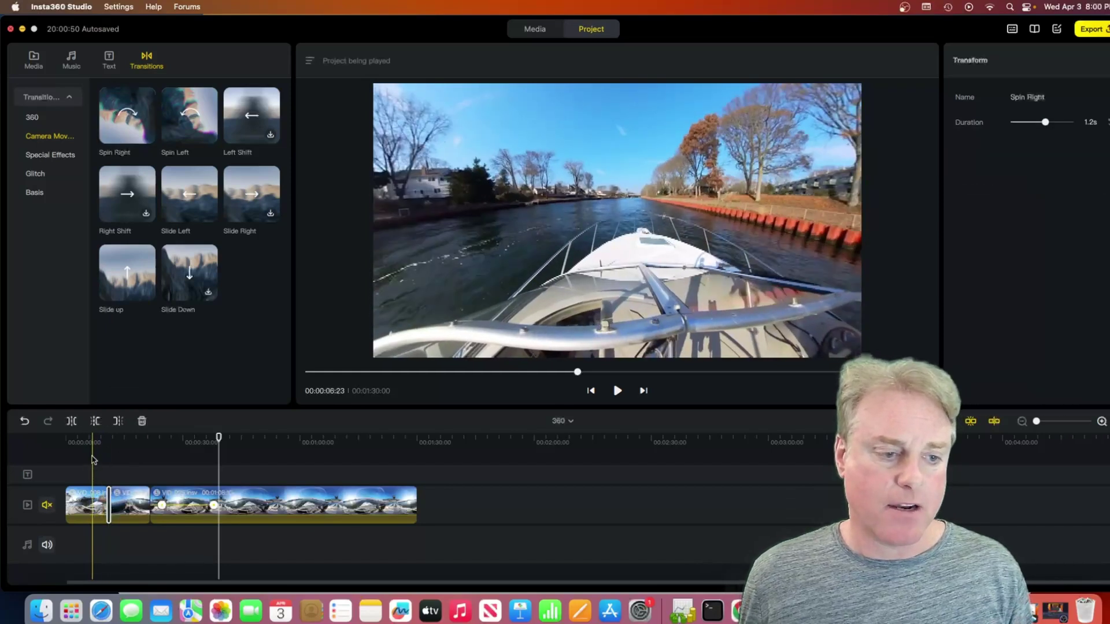
pyautogui.click(92, 460)
pyautogui.press('space')
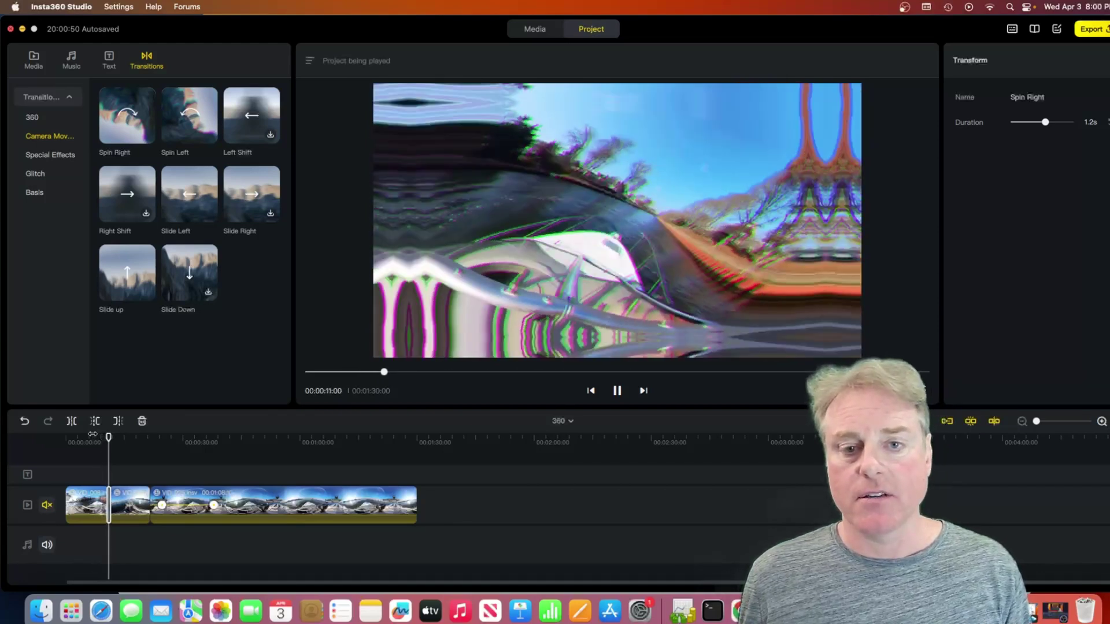
# Step: Turn the second clip's 360 view toward the boat's bow
pyautogui.click(489, 233)
pyautogui.moveTo(490, 233); pyautogui.dragTo(607, 214)
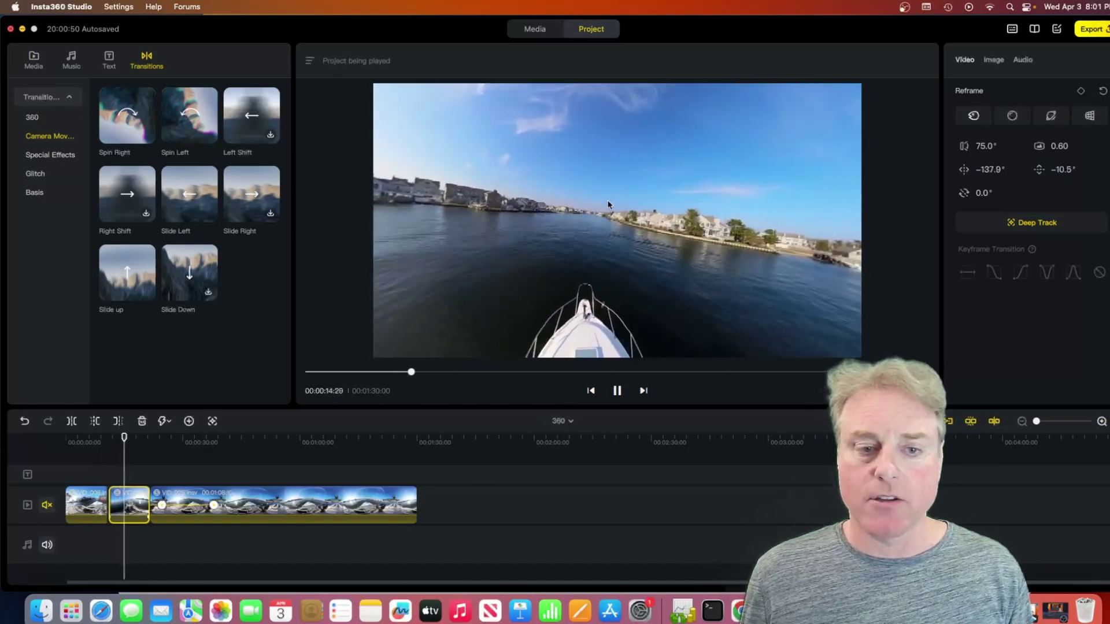
pyautogui.click(128, 480)
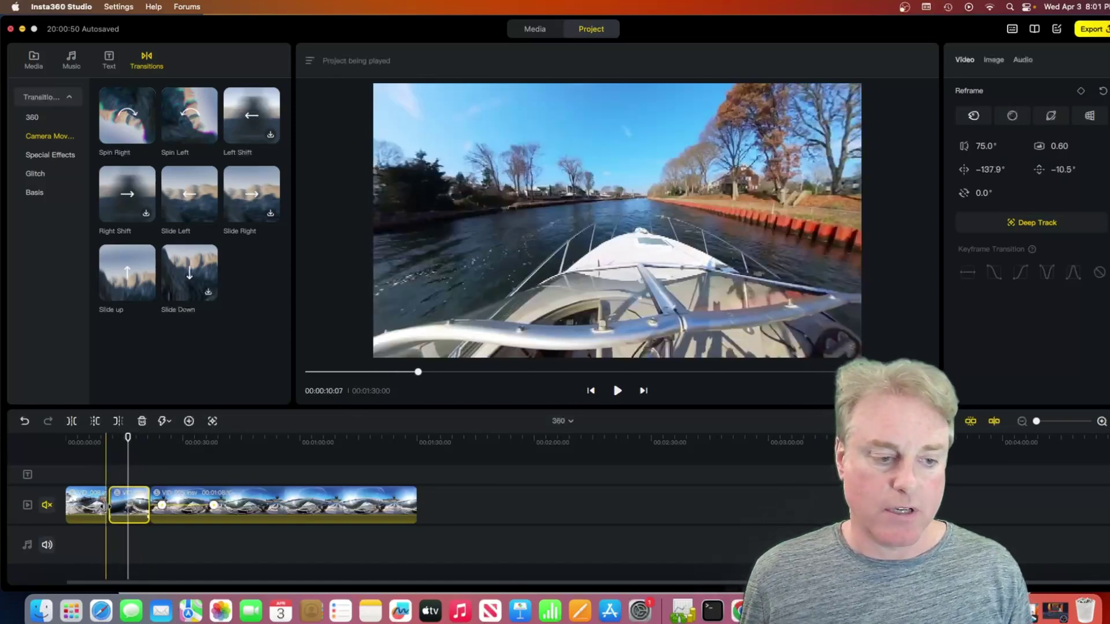
# Step: Set the Spin Right transition's duration to 2.0s
pyautogui.click(106, 504)
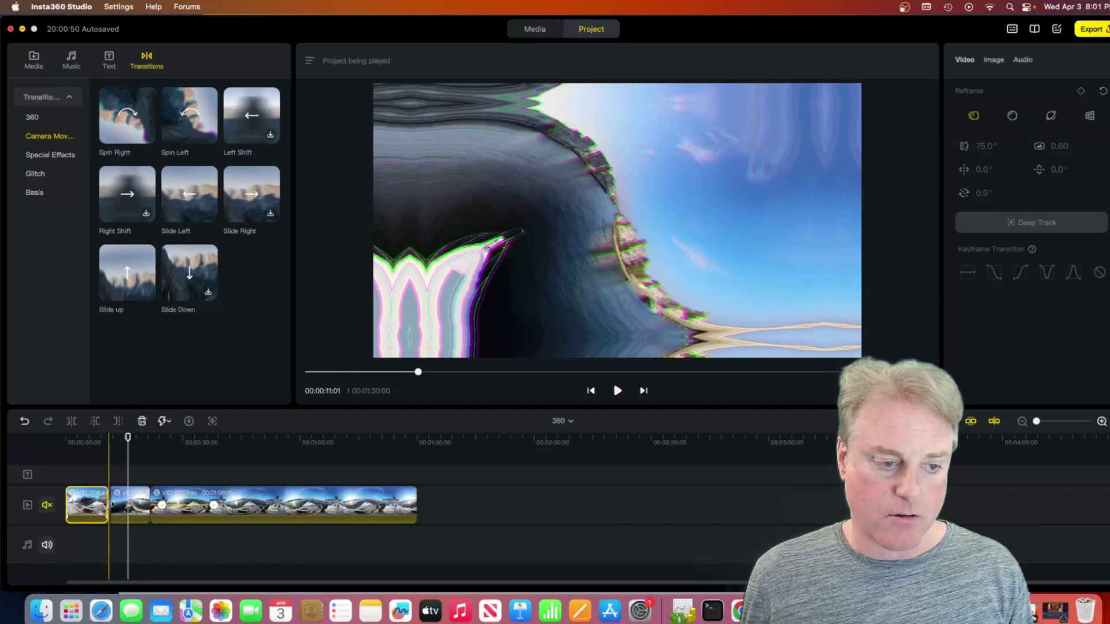
pyautogui.click(110, 504)
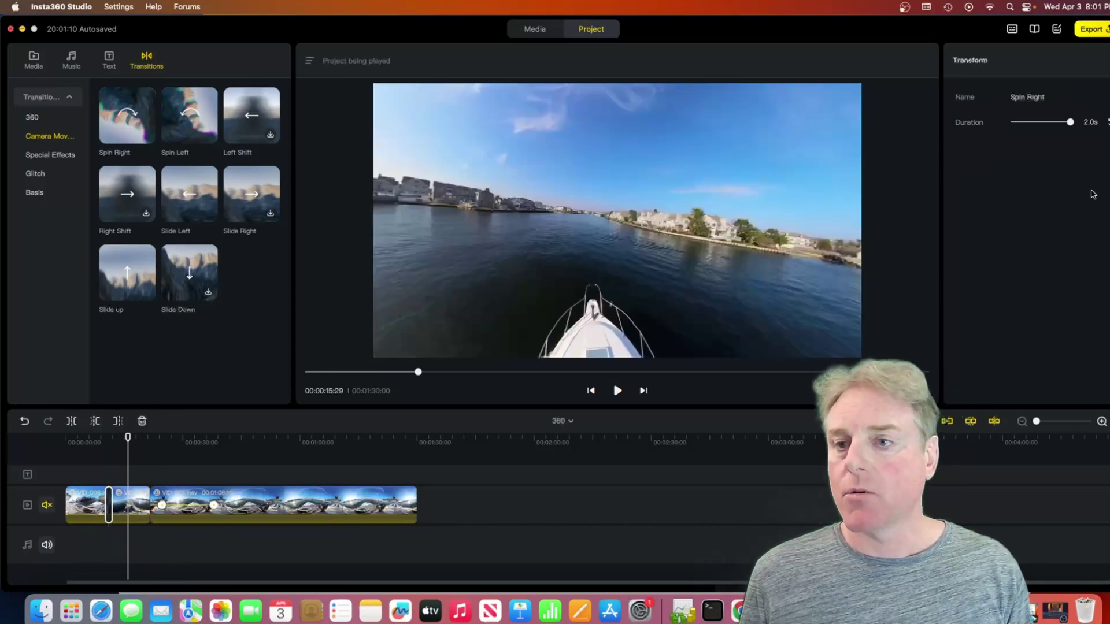
pyautogui.moveTo(1071, 123)
pyautogui.mouseDown()
pyautogui.moveTo(1020, 123)
pyautogui.moveTo(1069, 122)
pyautogui.mouseUp()
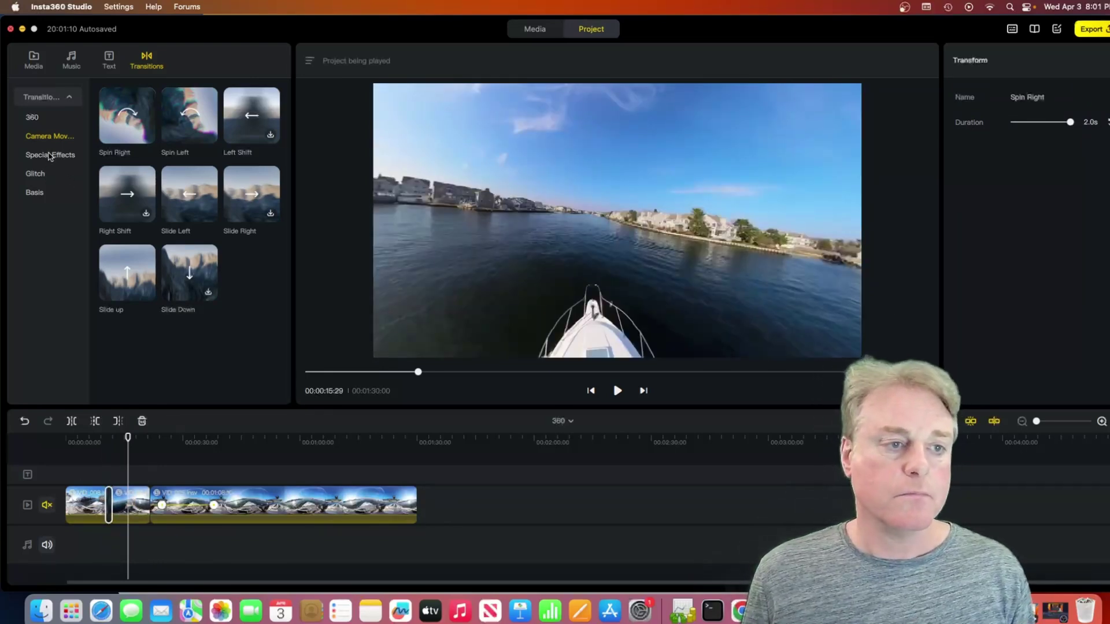
pyautogui.click(50, 156)
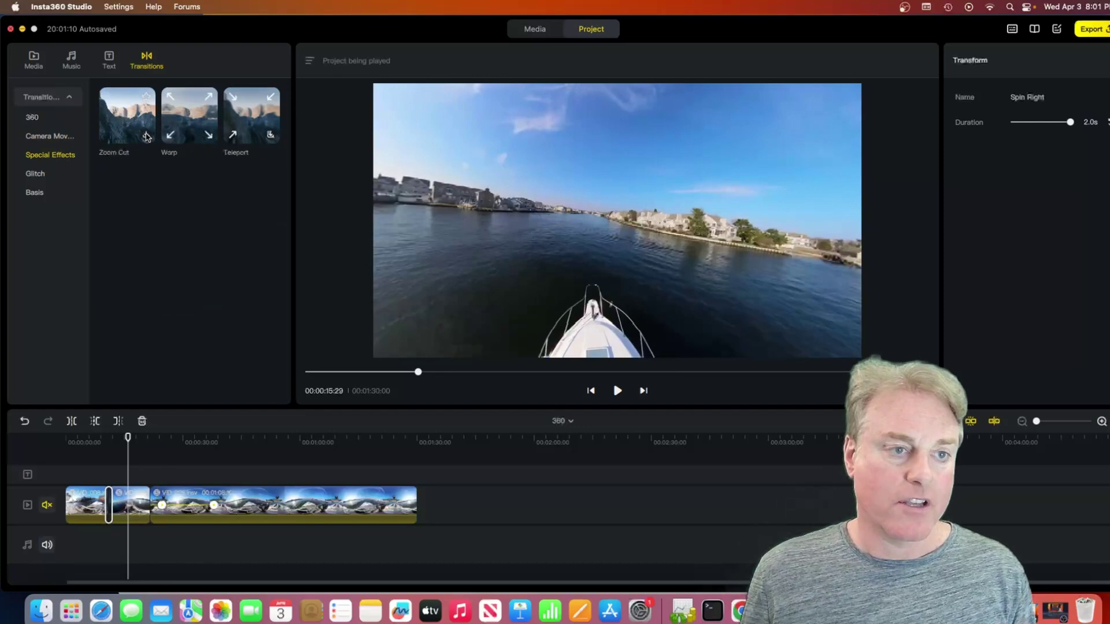
# Step: Download Zoom Cut and place it between clips 2 and 3 with a 2.0s duration
pyautogui.click(146, 137)
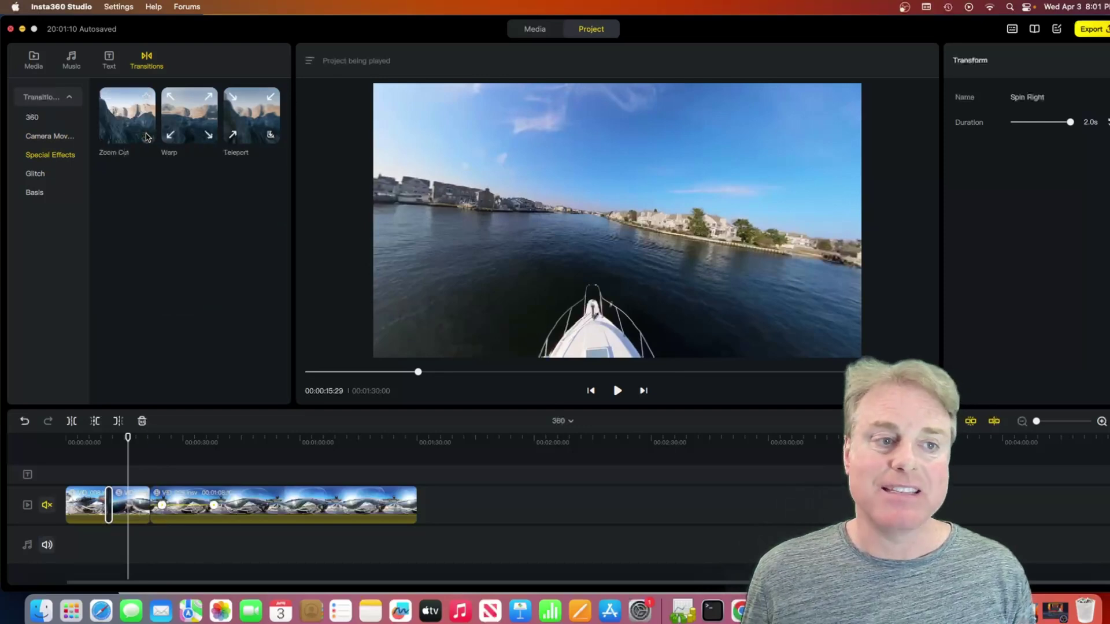
pyautogui.moveTo(131, 126)
pyautogui.mouseDown()
pyautogui.moveTo(129, 408)
pyautogui.moveTo(151, 492)
pyautogui.mouseUp()
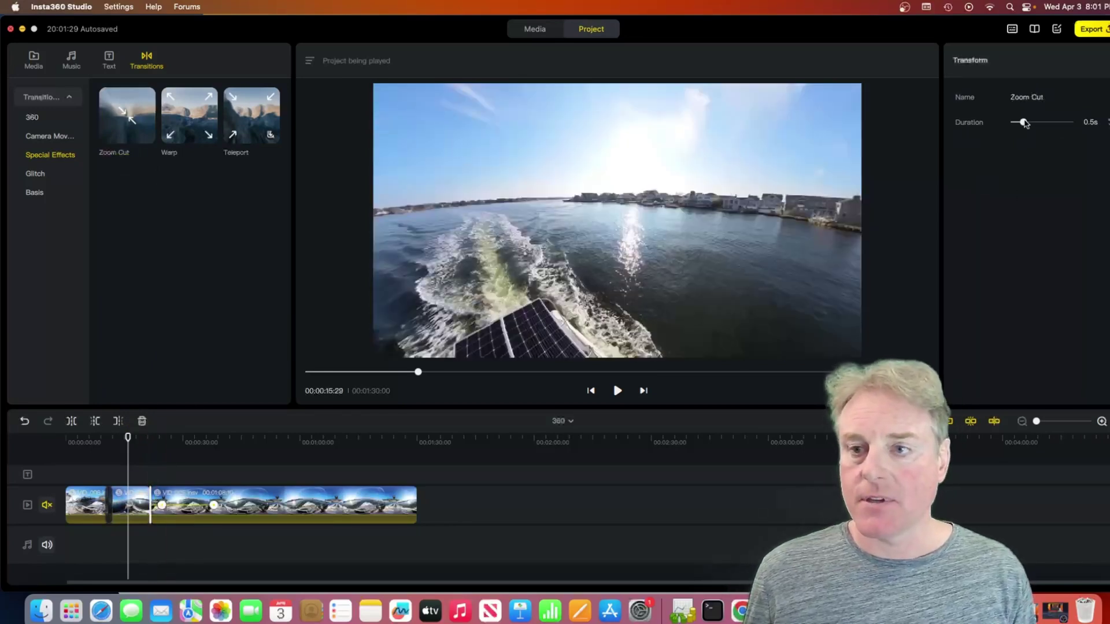
pyautogui.moveTo(1024, 124); pyautogui.dragTo(1076, 122)
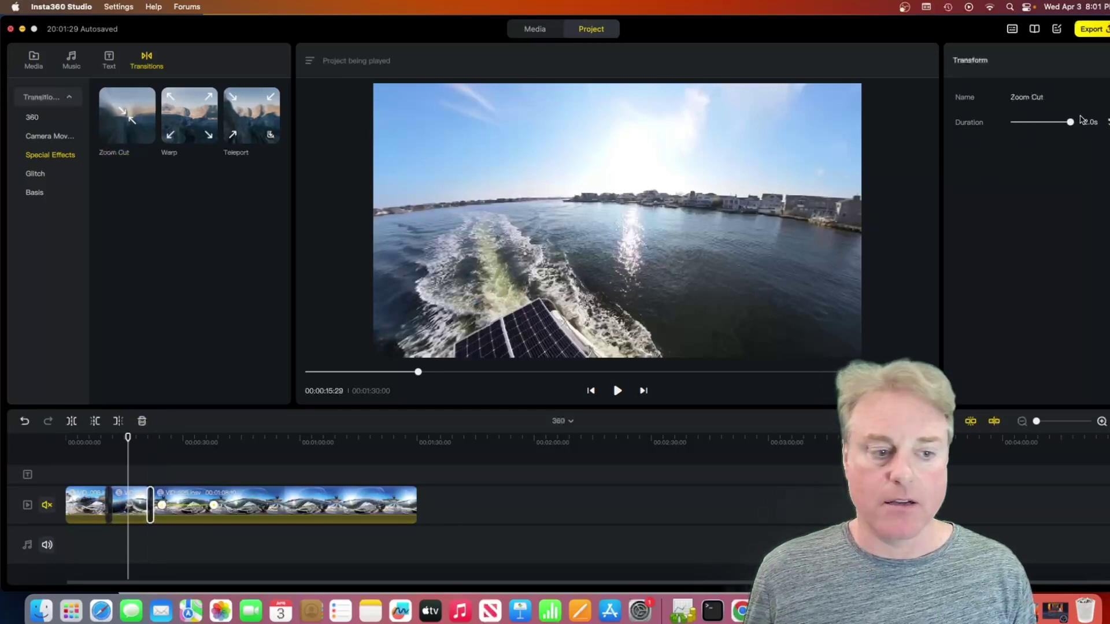
# Step: Play back the Zoom Cut, then turn the third clip's view toward the bow
pyautogui.click(176, 439)
pyautogui.press('space')
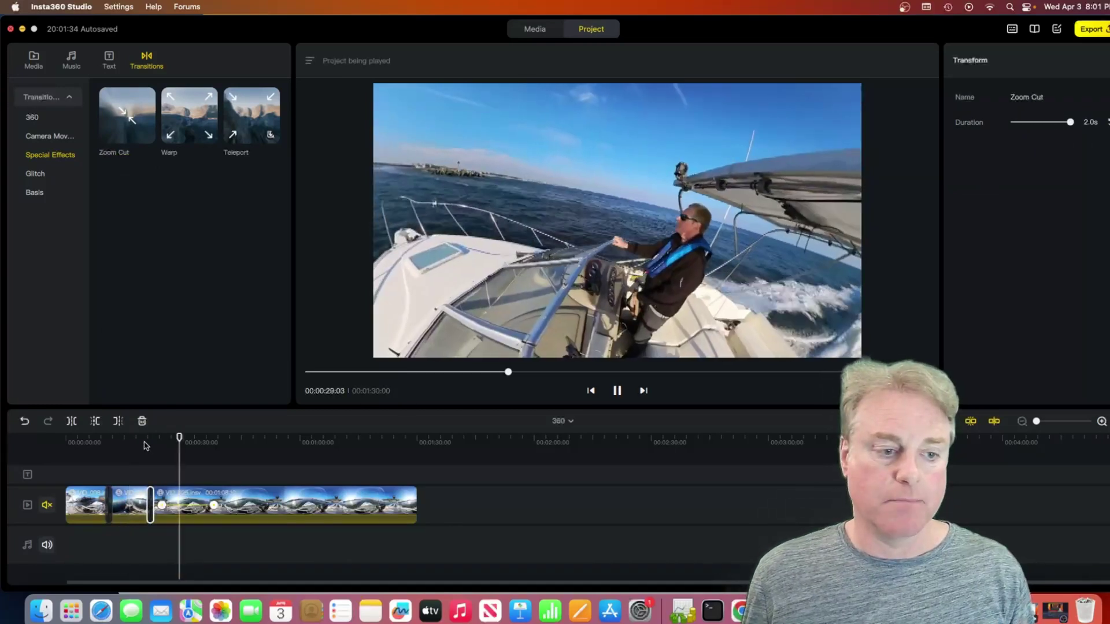
pyautogui.click(137, 442)
pyautogui.press('space')
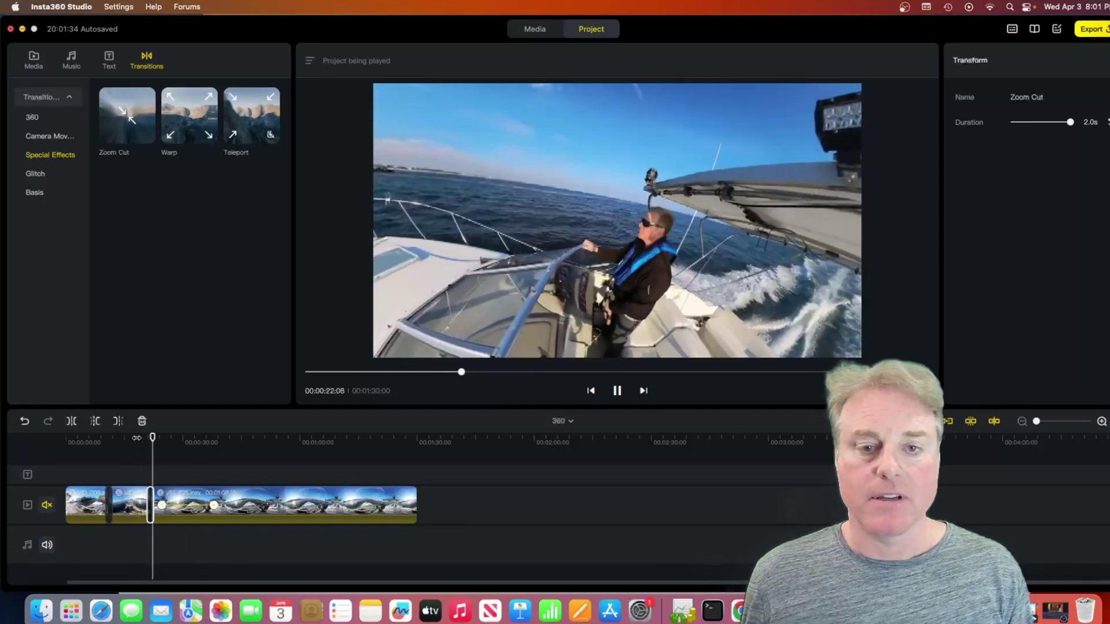
pyautogui.click(743, 209)
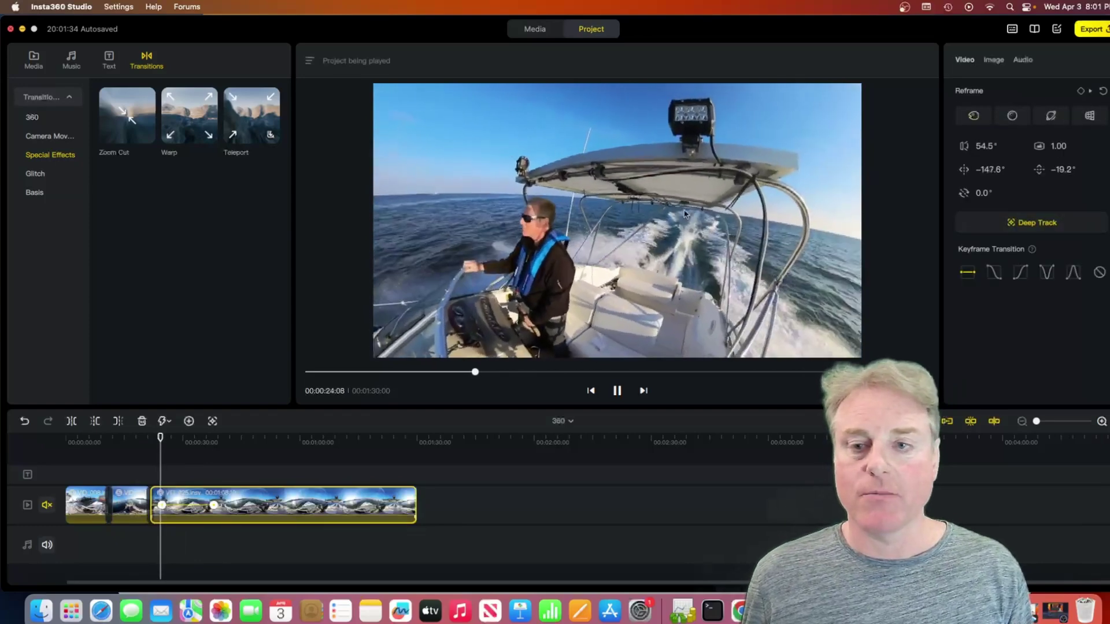
pyautogui.moveTo(742, 209); pyautogui.dragTo(619, 276)
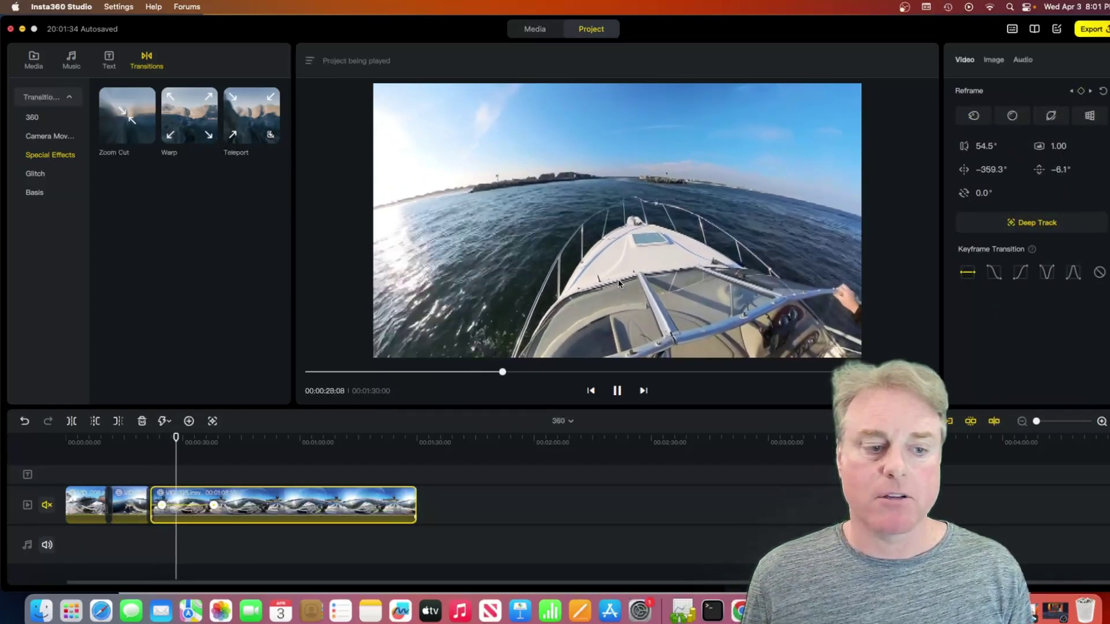
# Step: Pause playback and trim the third clip's end and start, bringing the project to 00:00:51:24
pyautogui.press('space')
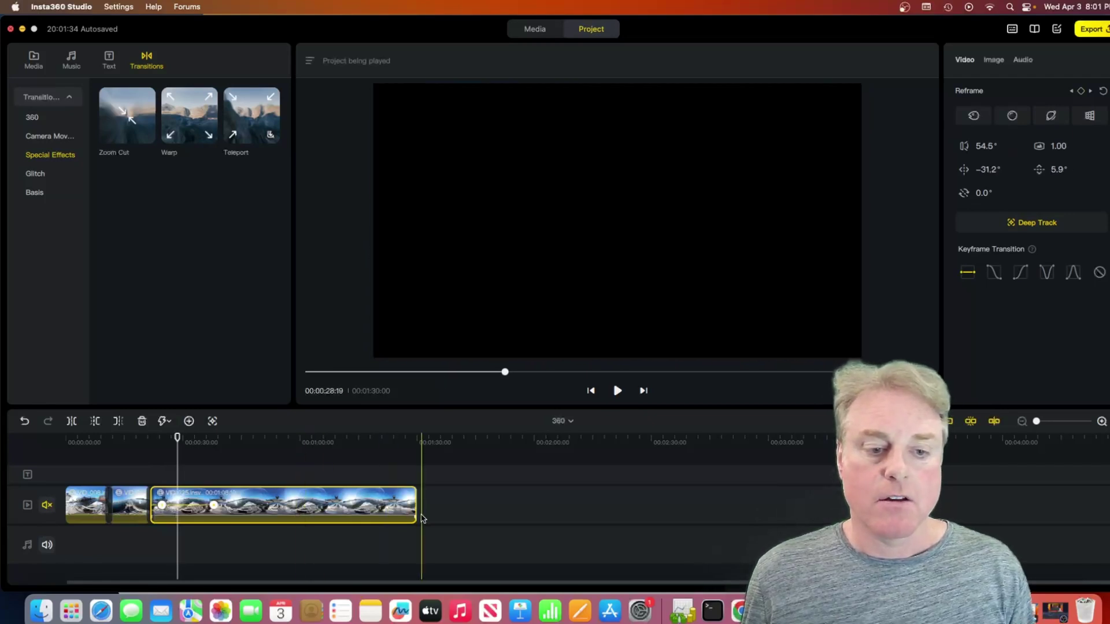
pyautogui.moveTo(417, 505); pyautogui.dragTo(416, 505)
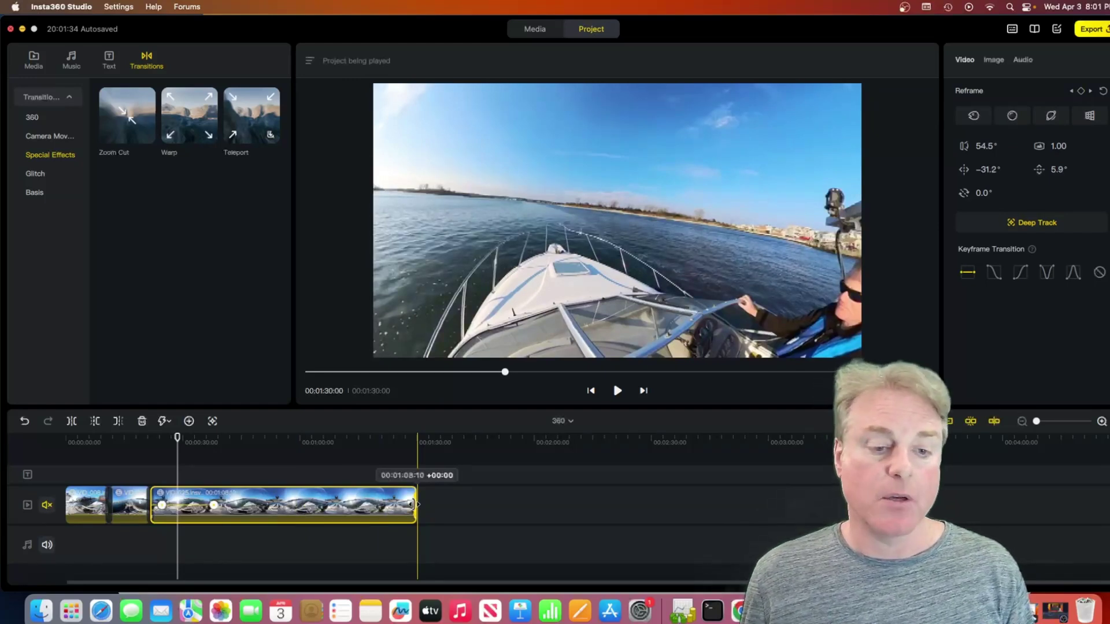
pyautogui.moveTo(417, 504); pyautogui.dragTo(385, 505)
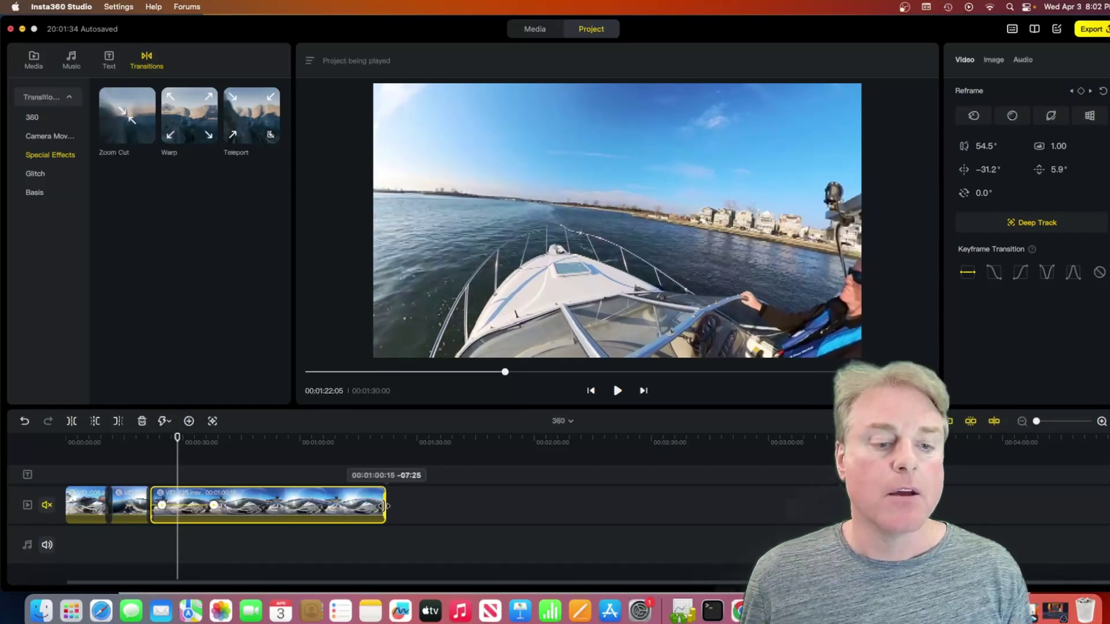
pyautogui.moveTo(386, 506); pyautogui.dragTo(386, 507)
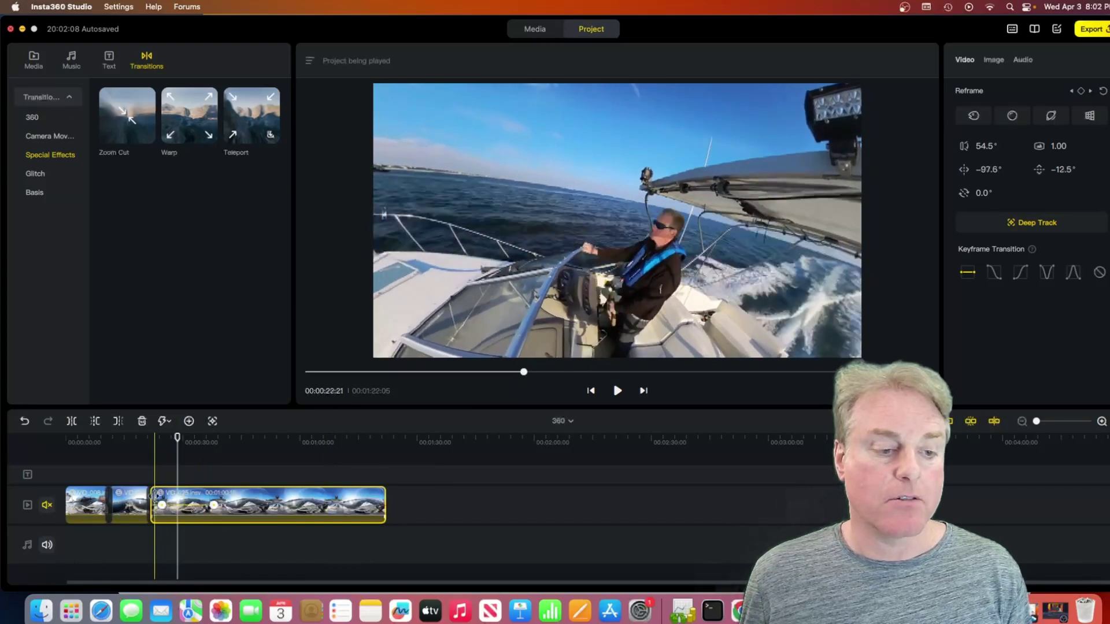
pyautogui.moveTo(155, 495); pyautogui.dragTo(274, 497)
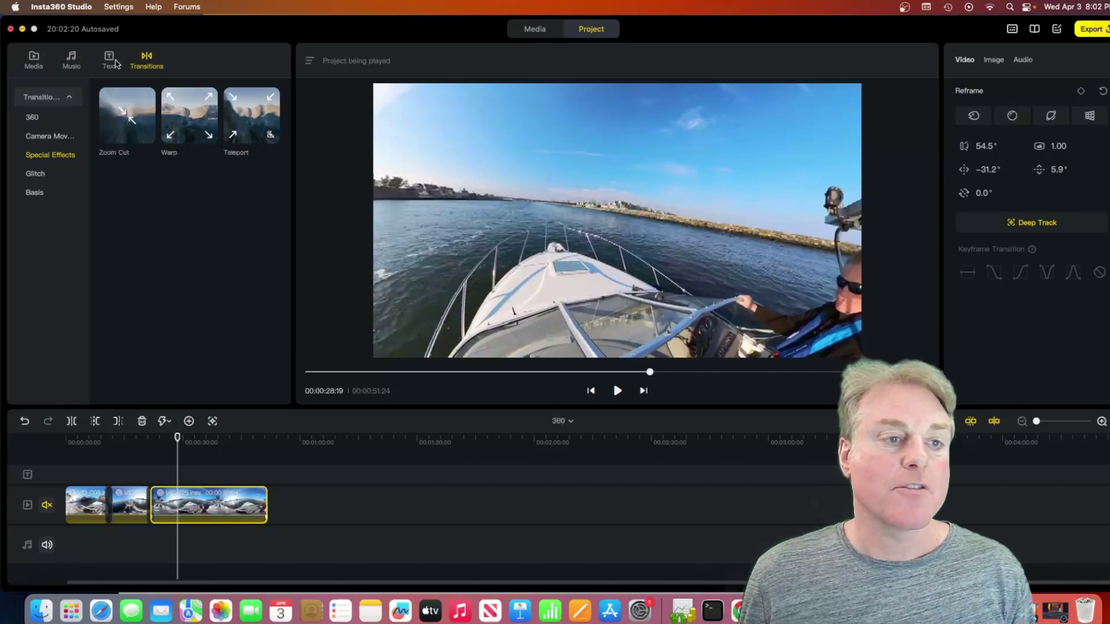
# Step: Add the SUMMER text template, enlarge it to 128%, and make it read 'End of SUMMER'
pyautogui.click(112, 62)
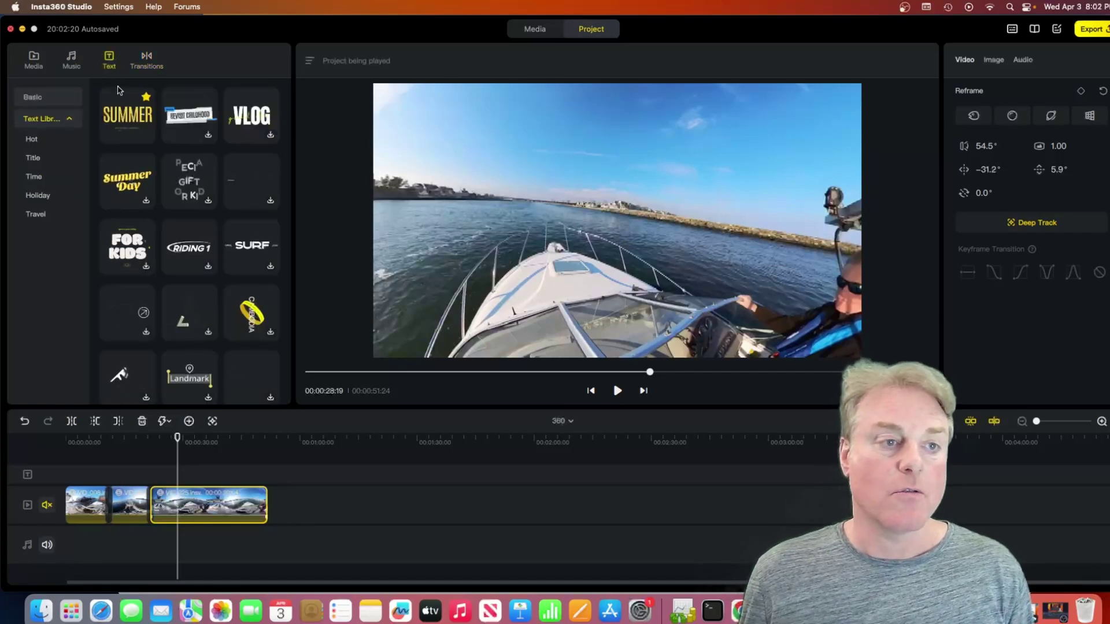
pyautogui.click(146, 134)
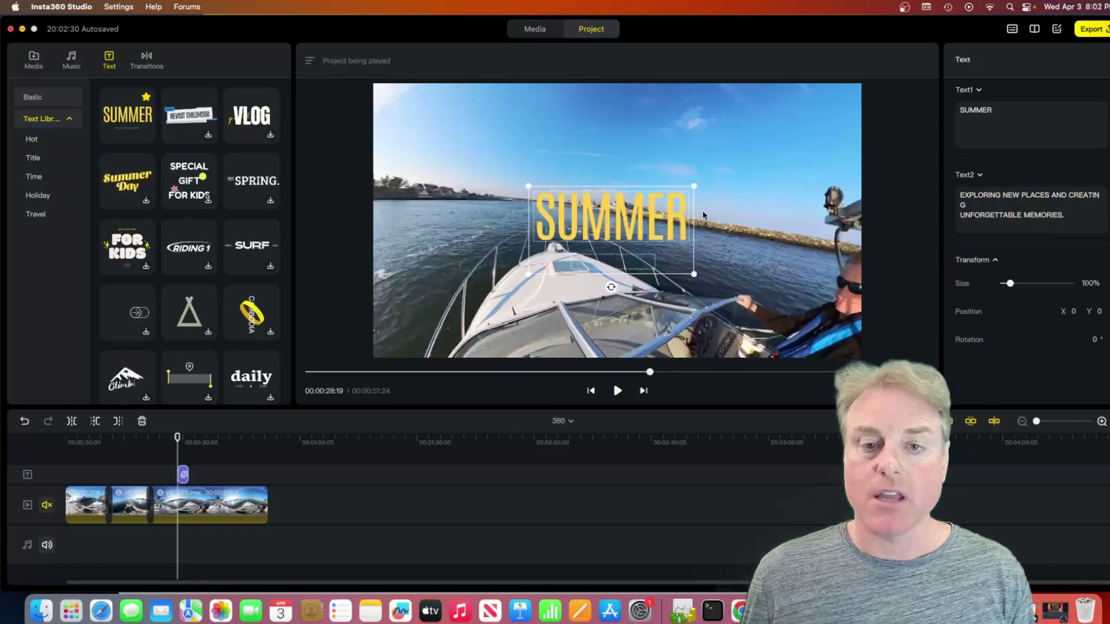
pyautogui.scroll(3, 702, 215)
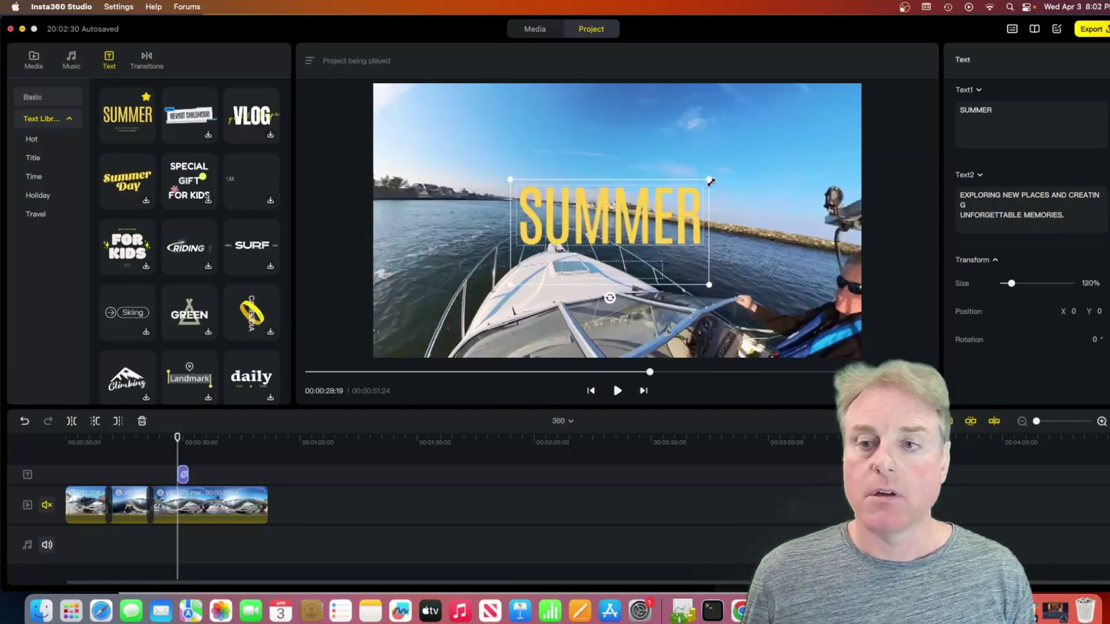
pyautogui.click(958, 109)
pyautogui.write('E')
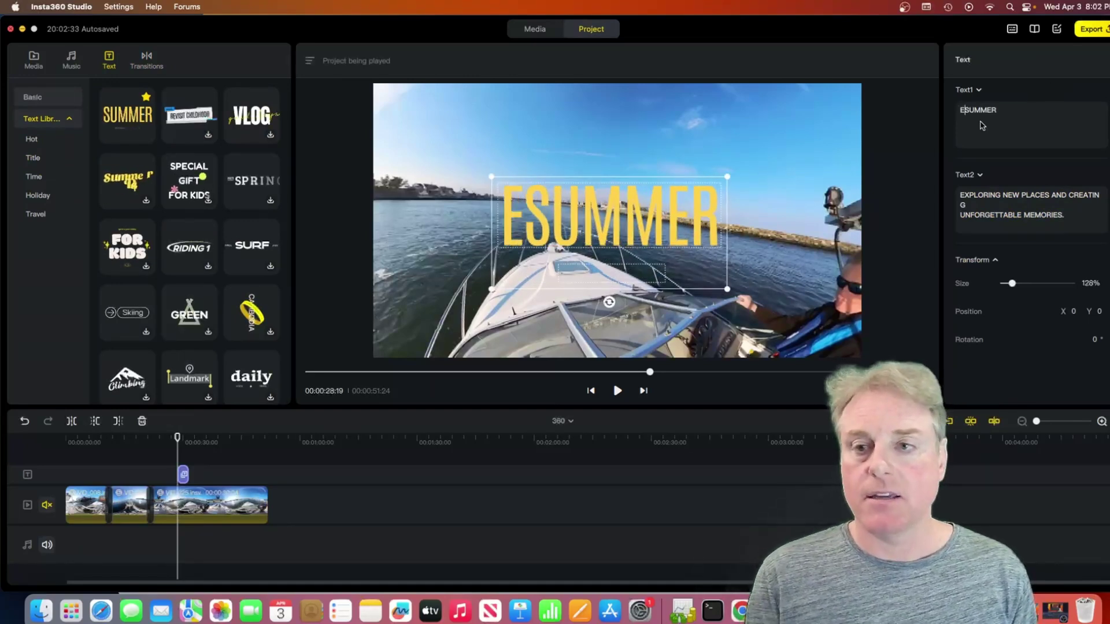
pyautogui.write('nd of')
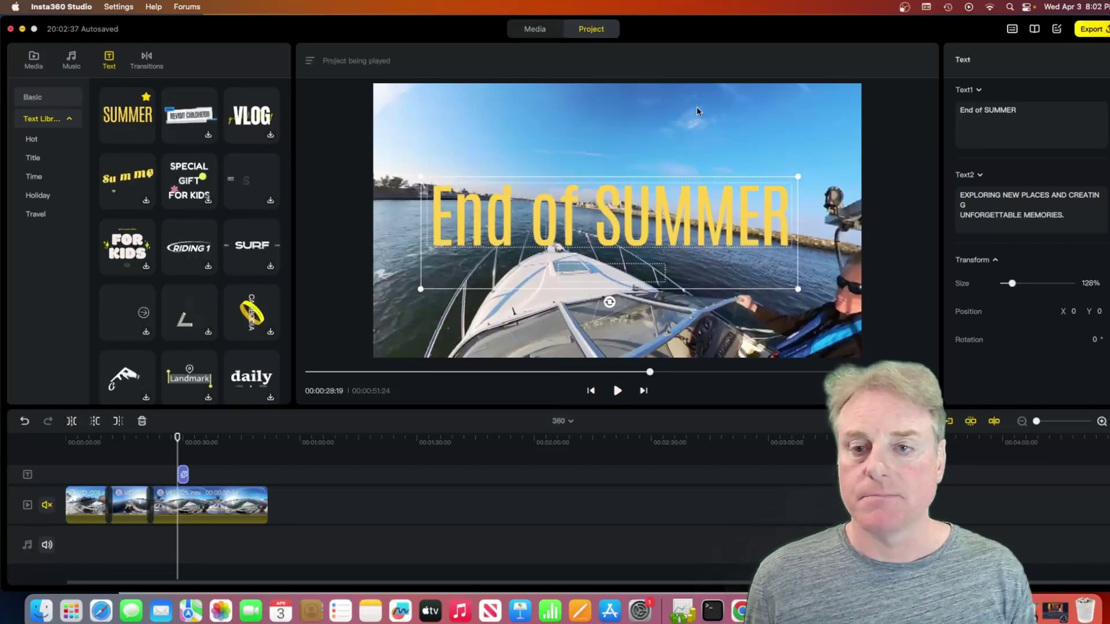
pyautogui.click(611, 136)
# Step: Lengthen the title clip on the timeline and play from about 22 seconds to check it
pyautogui.click(162, 442)
pyautogui.moveTo(188, 474); pyautogui.dragTo(212, 475)
pyautogui.click(155, 437)
pyautogui.press('space')
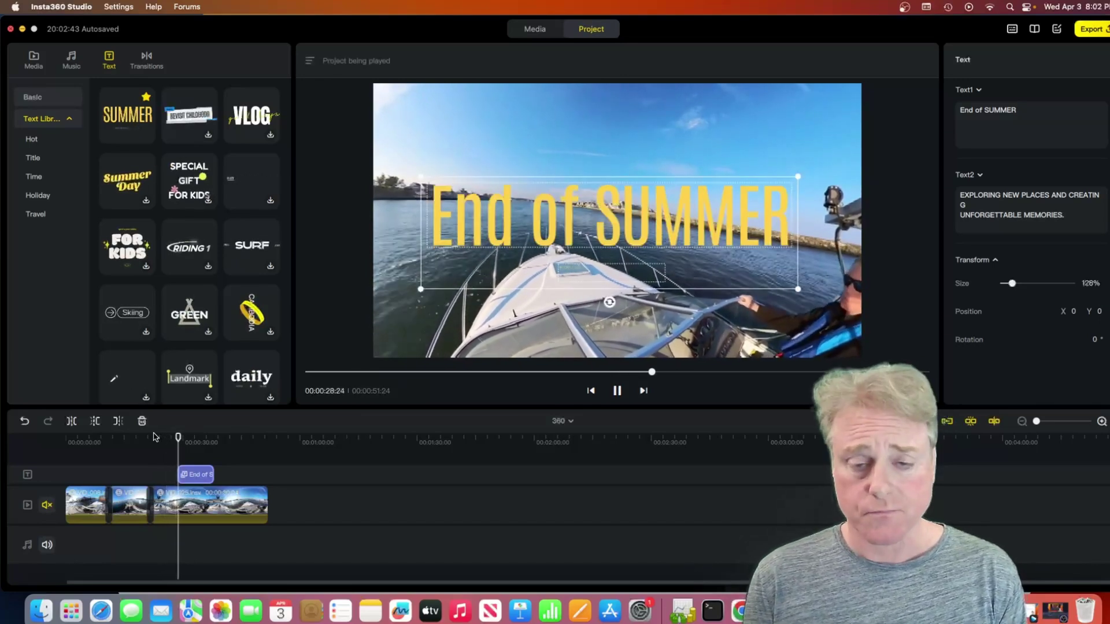
pyautogui.click(424, 327)
pyautogui.press('space')
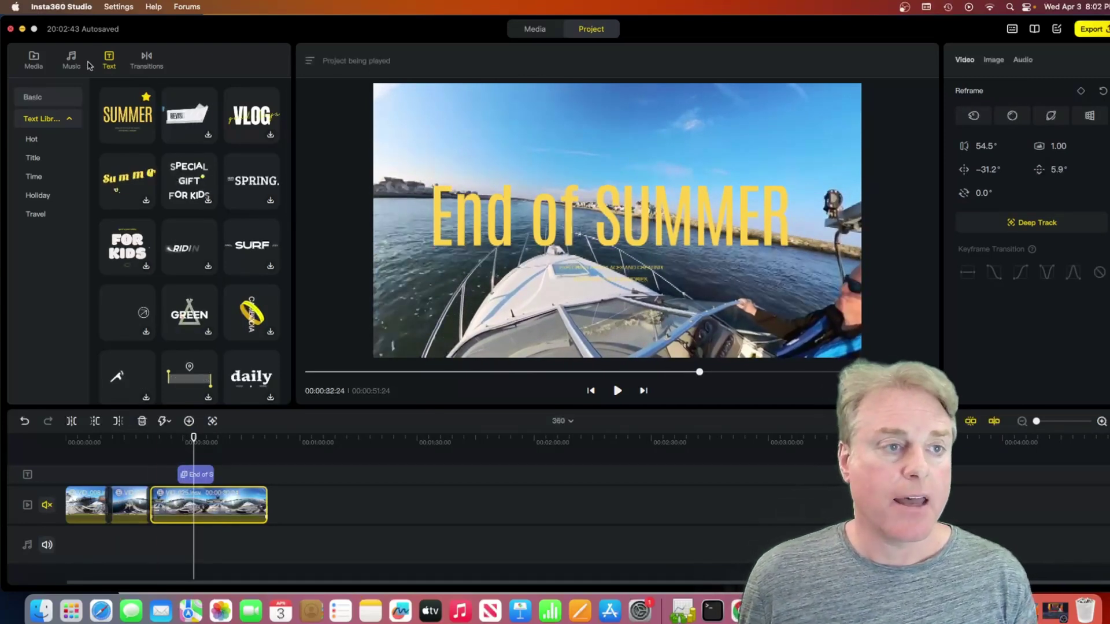
# Step: Download and preview Boogie In My Bones, add it to the timeline, and move it to the start
pyautogui.click(72, 60)
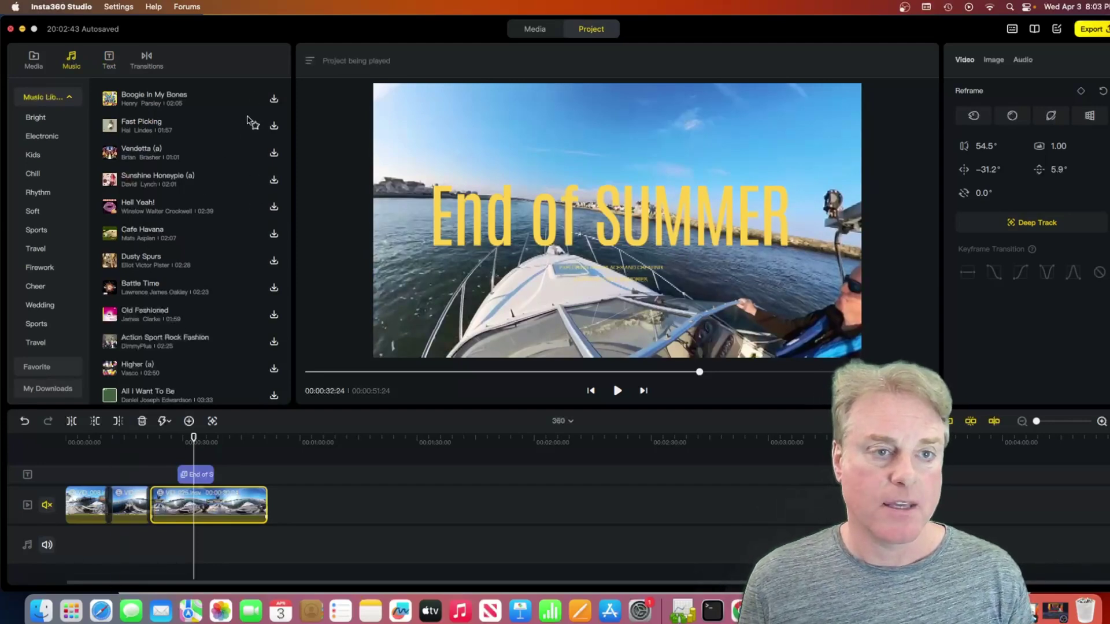
pyautogui.click(273, 100)
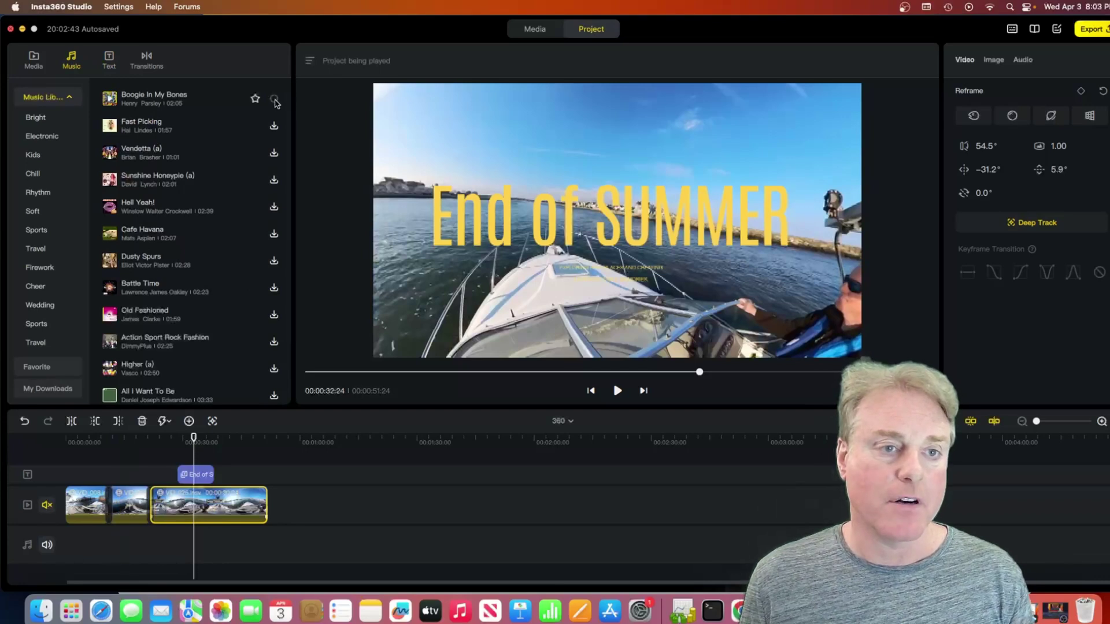
pyautogui.click(155, 103)
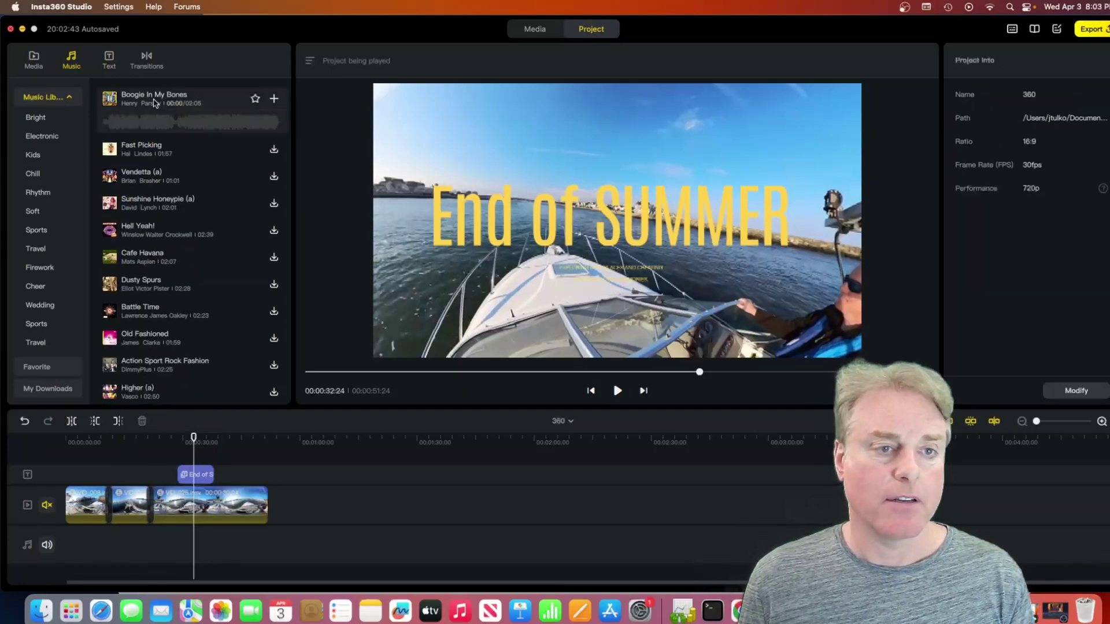
pyautogui.click(274, 99)
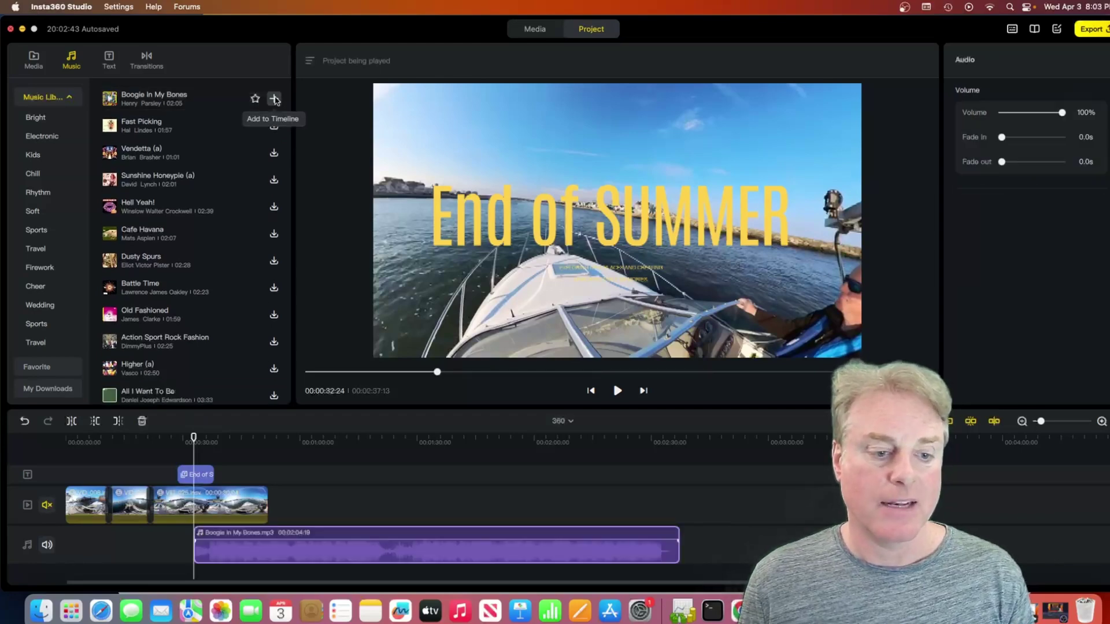
pyautogui.moveTo(340, 538); pyautogui.dragTo(215, 530)
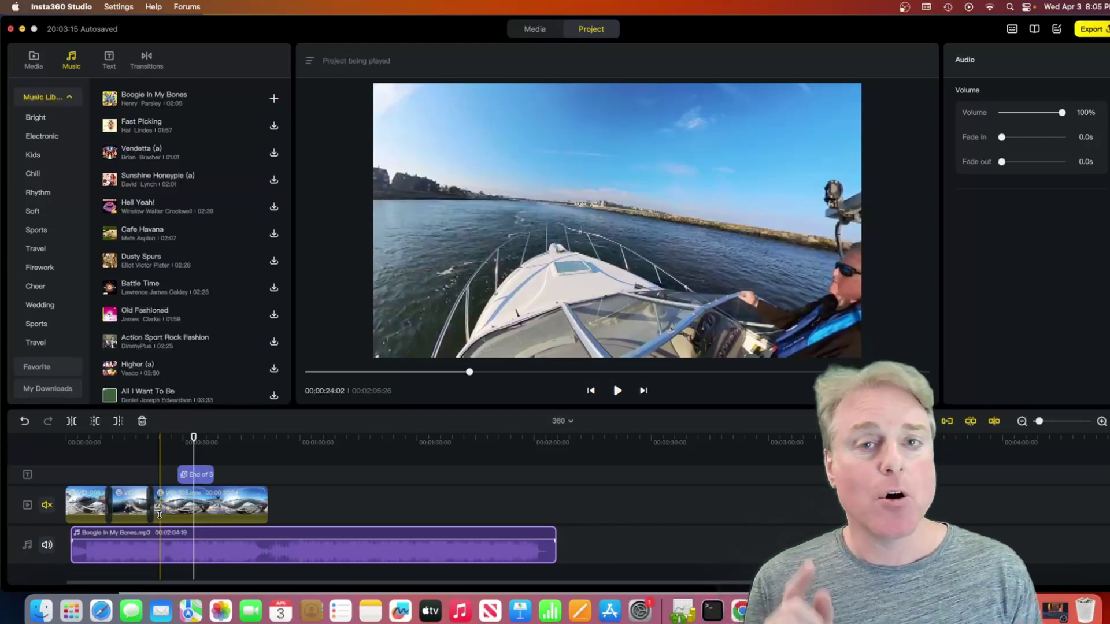
# Step: Shift the End of SUMMER title to the left in the preview
pyautogui.click(148, 60)
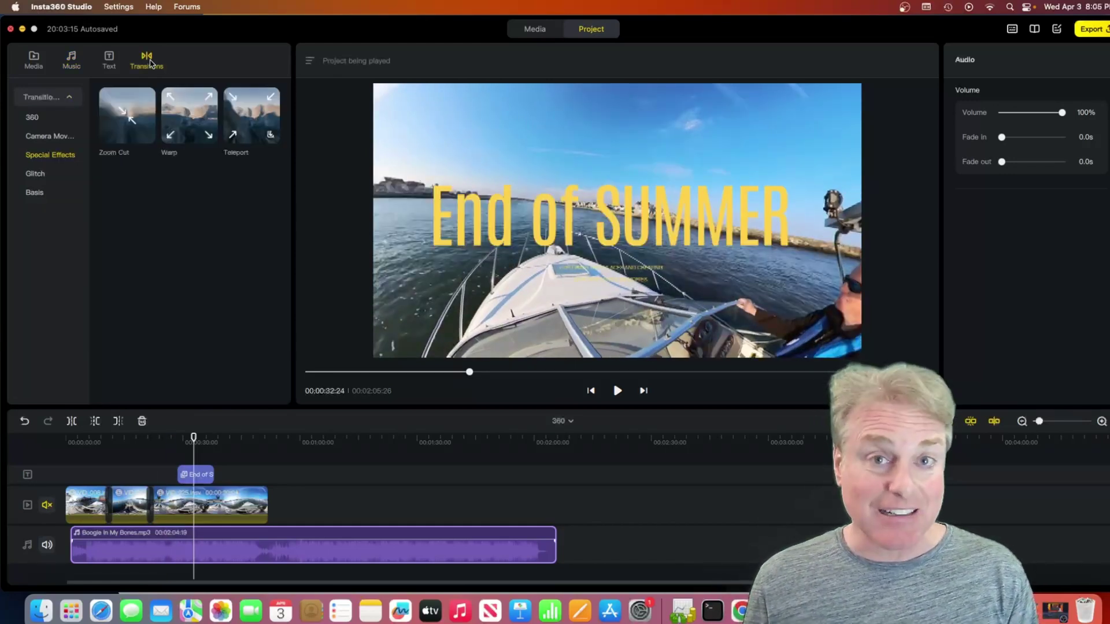
pyautogui.click(126, 506)
pyautogui.moveTo(628, 272); pyautogui.dragTo(495, 275)
# Step: Reframe the second boat clip toward the shore and open Export Settings
pyautogui.click(226, 489)
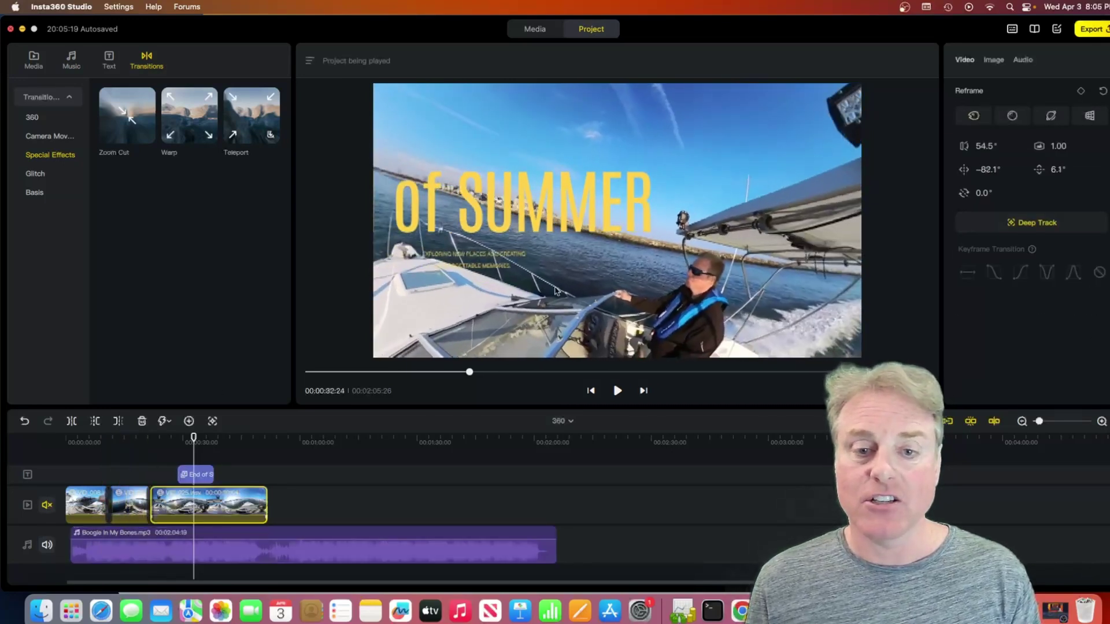
pyautogui.click(133, 441)
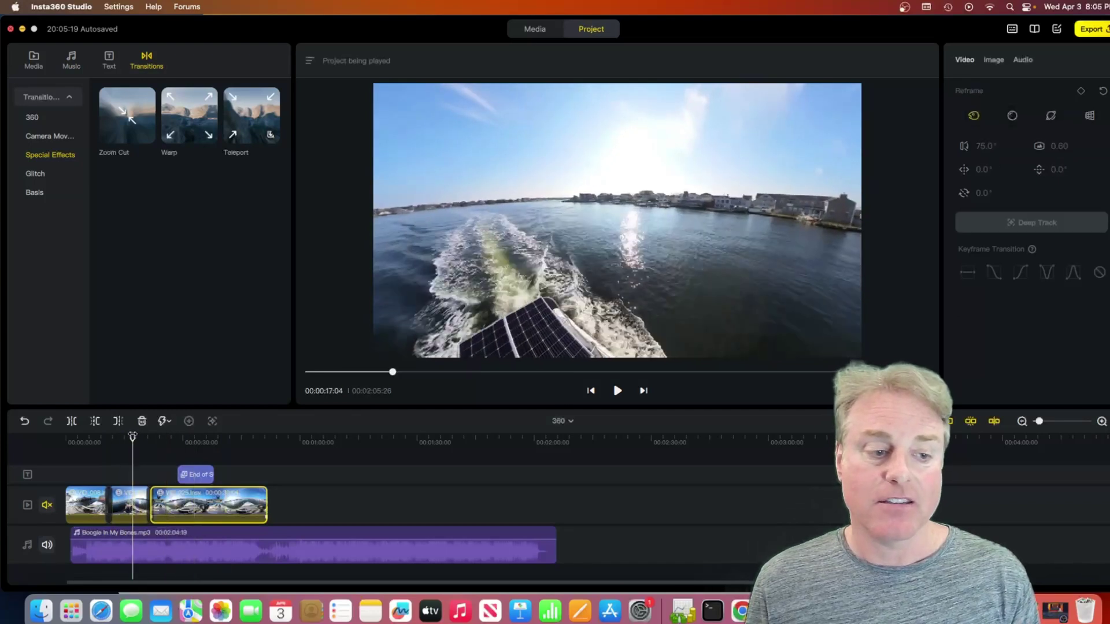
pyautogui.click(128, 504)
pyautogui.moveTo(636, 231); pyautogui.dragTo(525, 231)
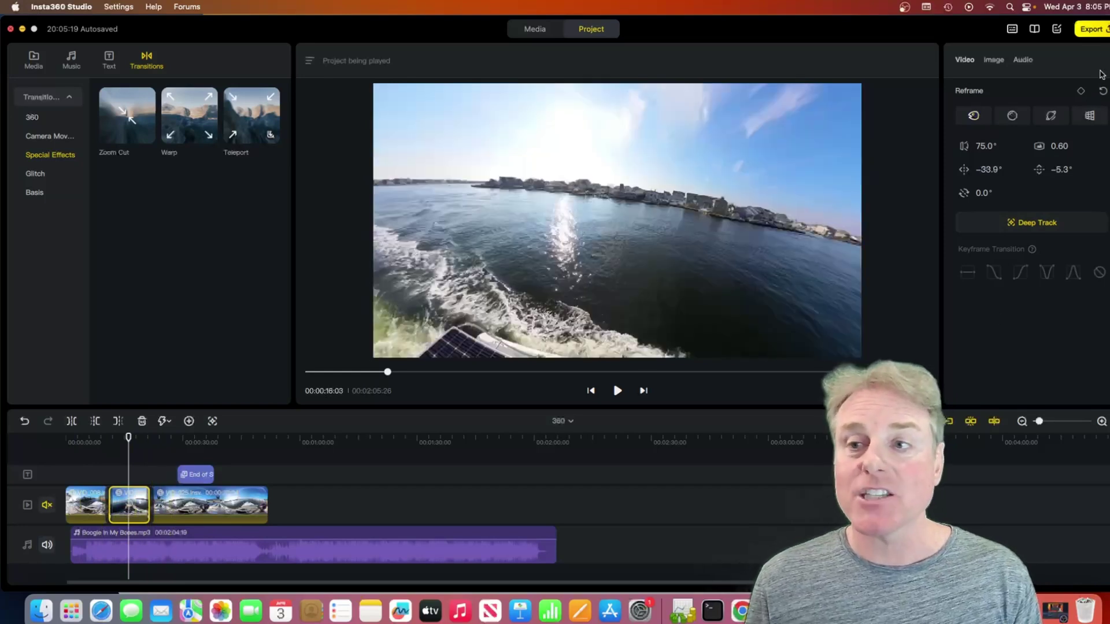
pyautogui.click(1086, 32)
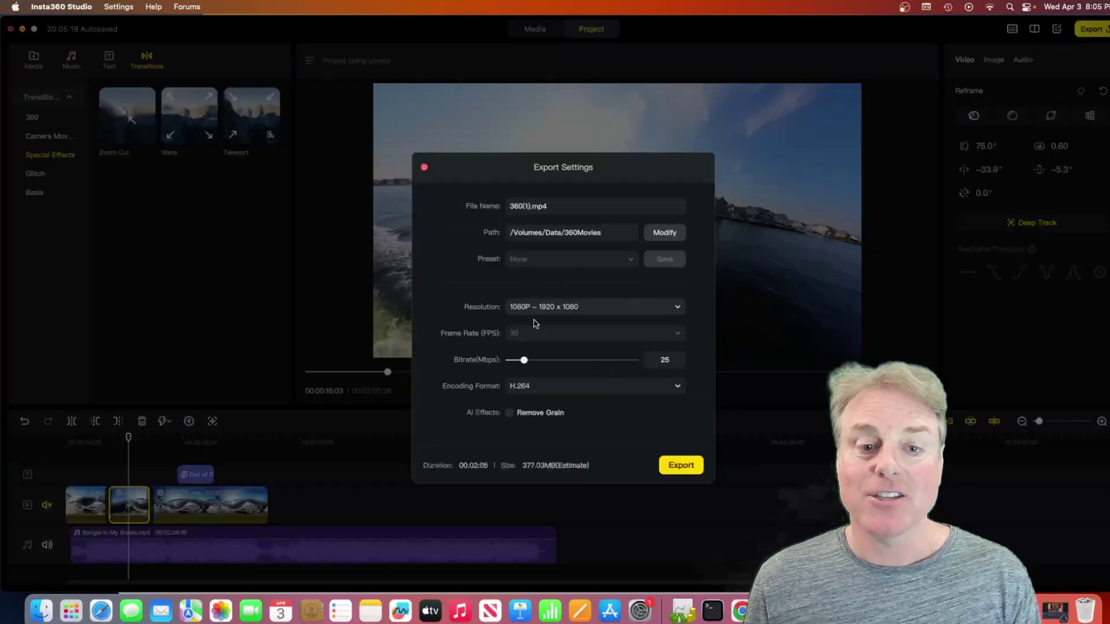
# Step: Check the export resolution options, then close Export Settings without exporting
pyautogui.click(583, 314)
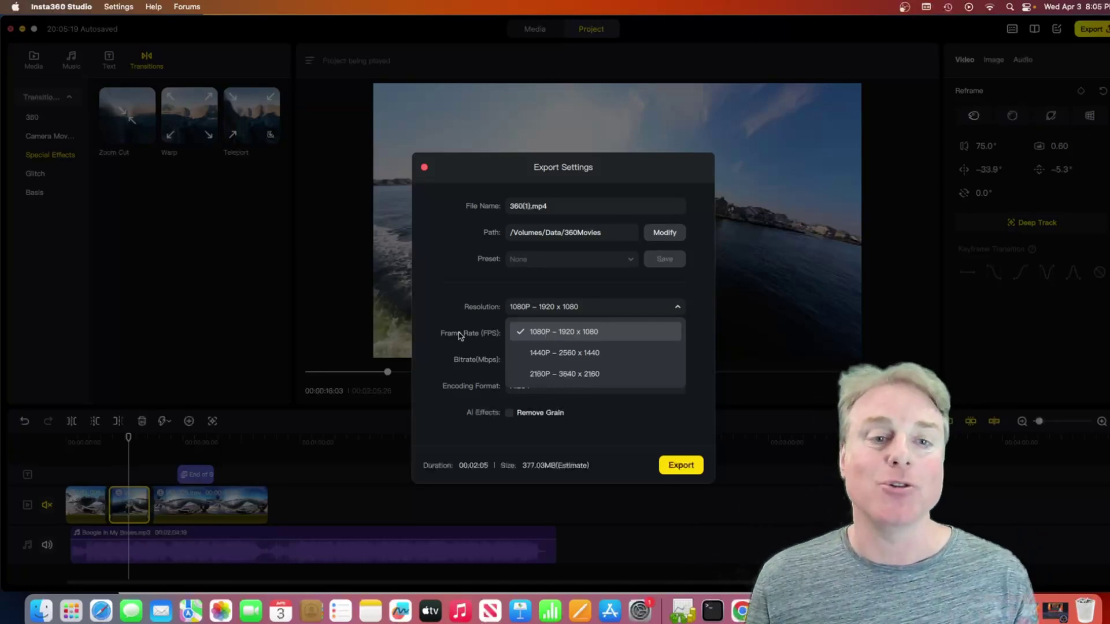
pyautogui.click(424, 167)
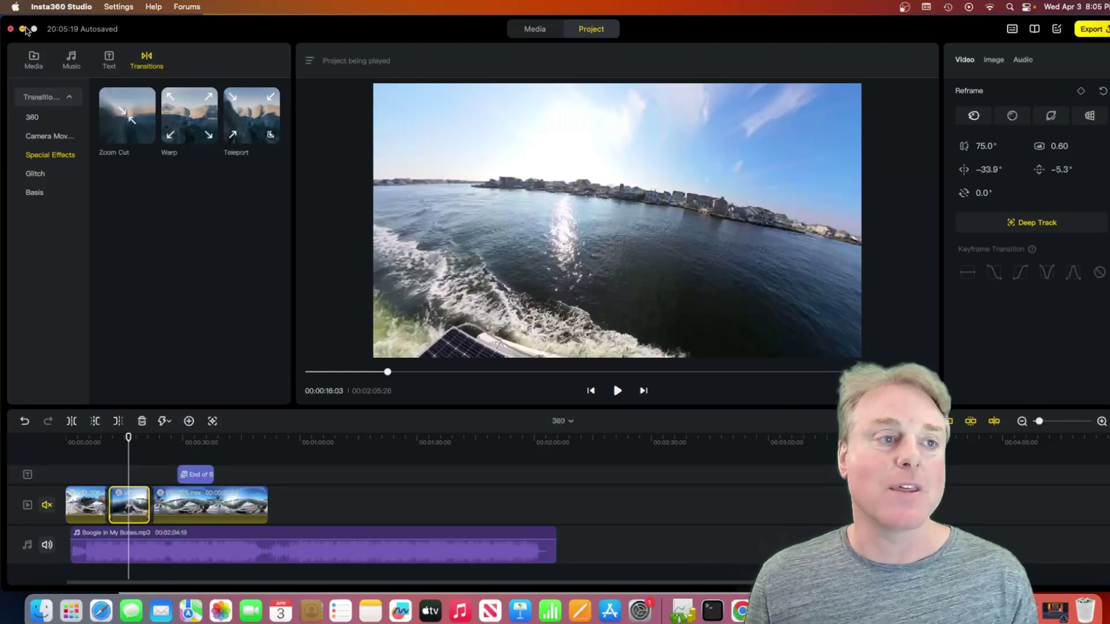
# Step: Minimize Insta360 Studio and the Finder Movies window to show the YouTube channel's Popular Videos page
pyautogui.click(23, 30)
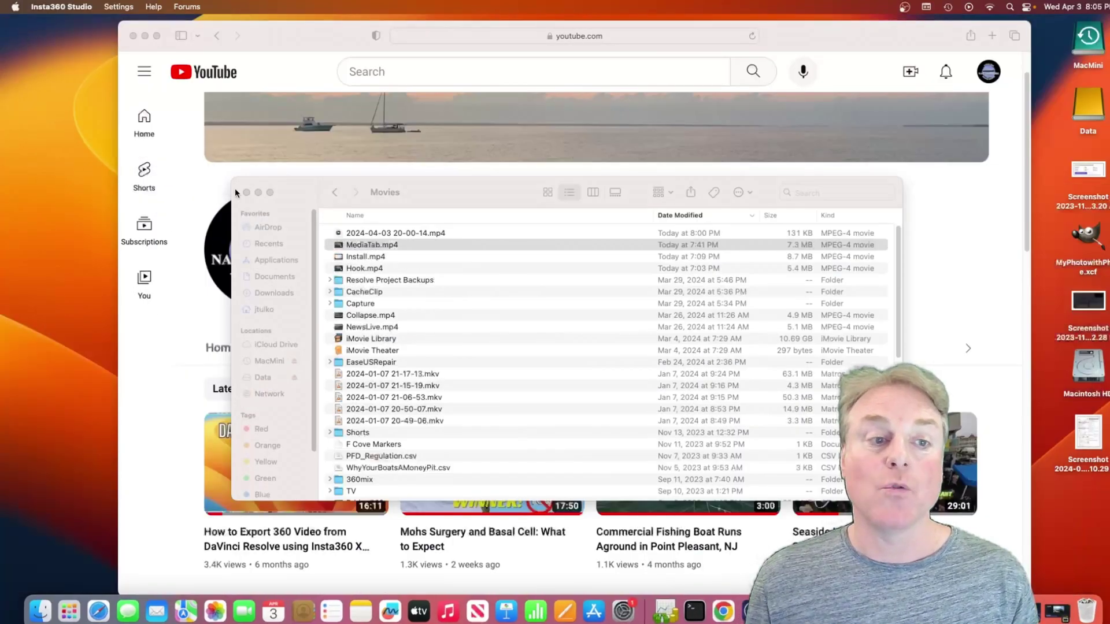
pyautogui.click(258, 193)
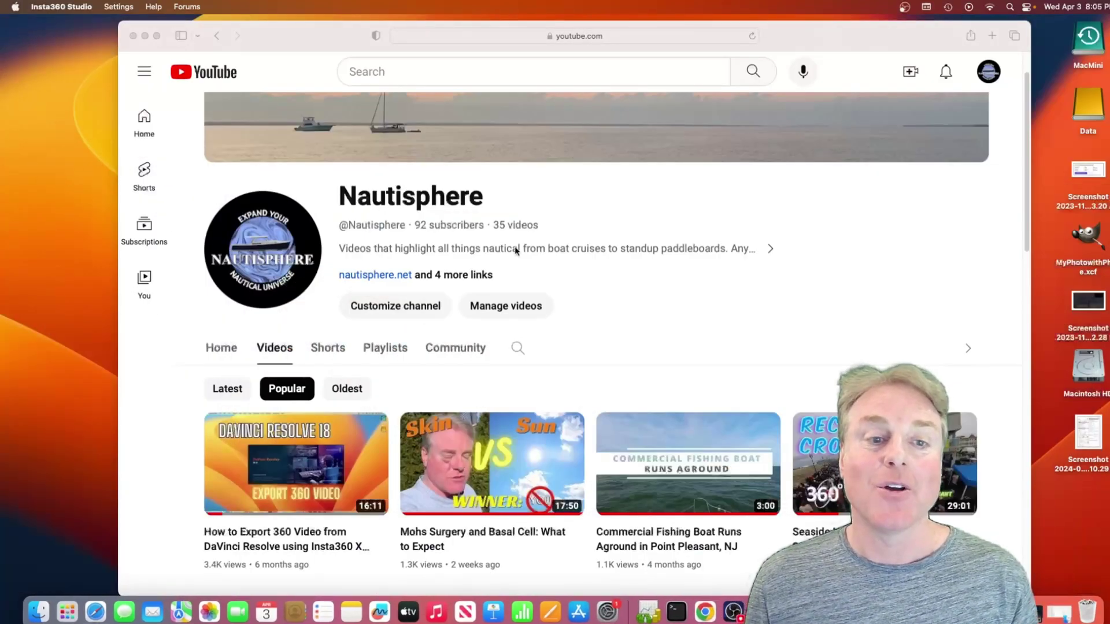